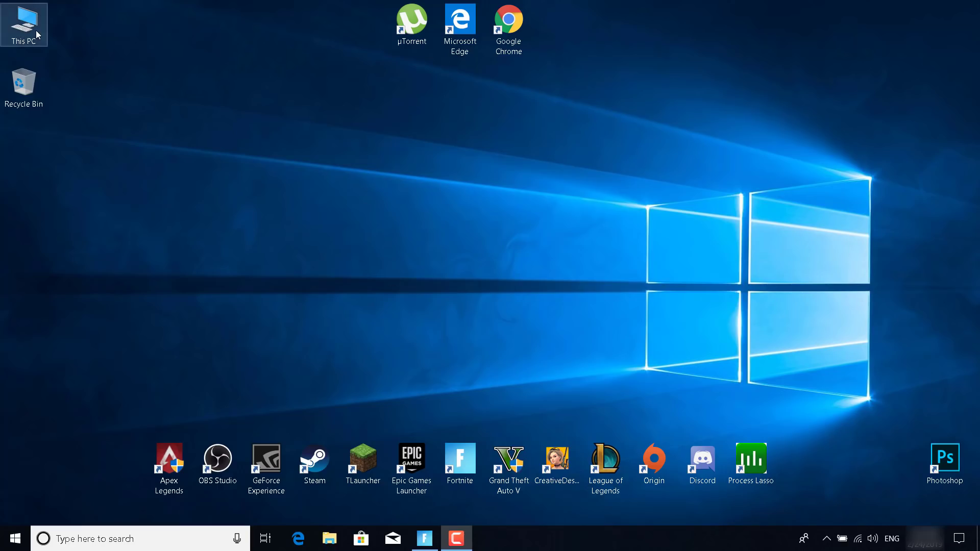
# Open the Epic Games folder inside Program Files on Local Disk (C:)
pyautogui.doubleClick(35, 29)
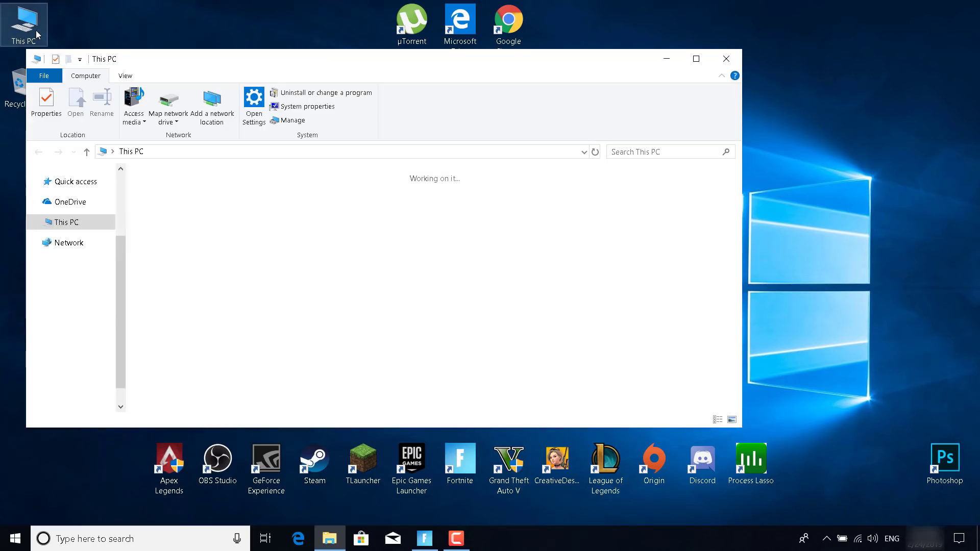
pyautogui.moveTo(332, 65); pyautogui.dragTo(469, 72)
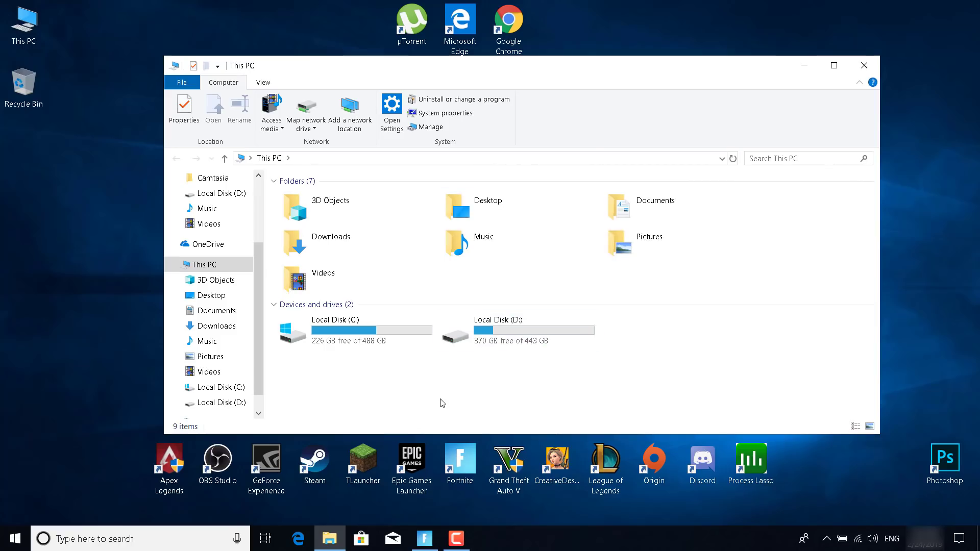
pyautogui.doubleClick(343, 333)
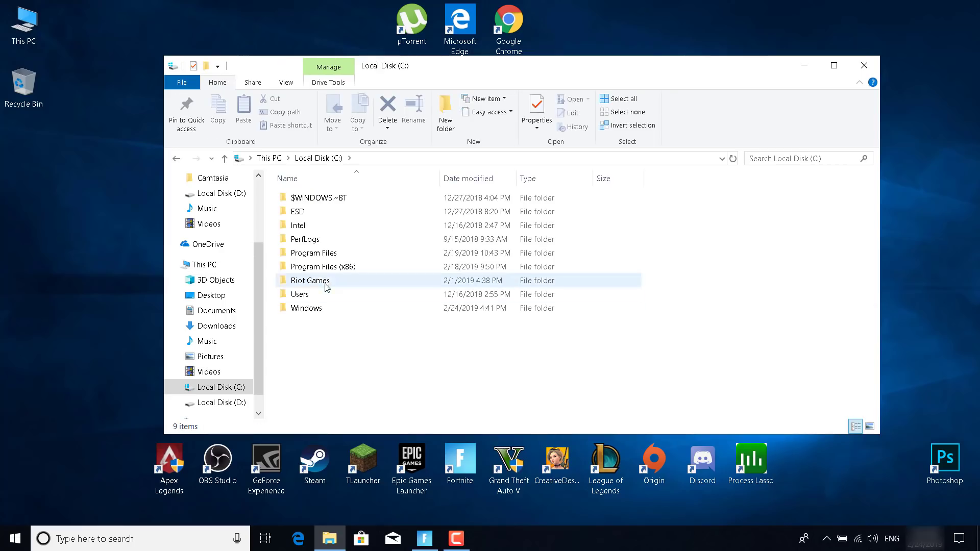
pyautogui.doubleClick(317, 254)
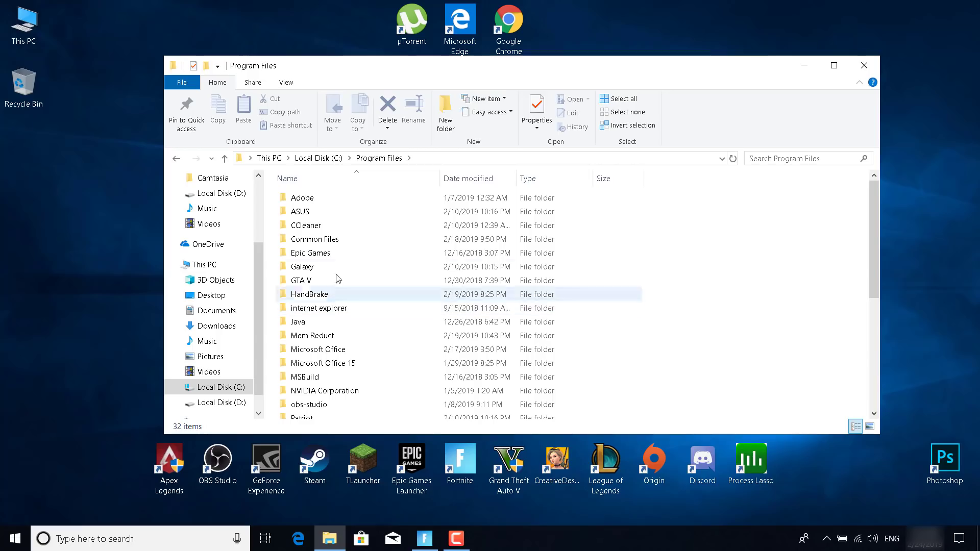
pyautogui.click(310, 257)
pyautogui.doubleClick(312, 258)
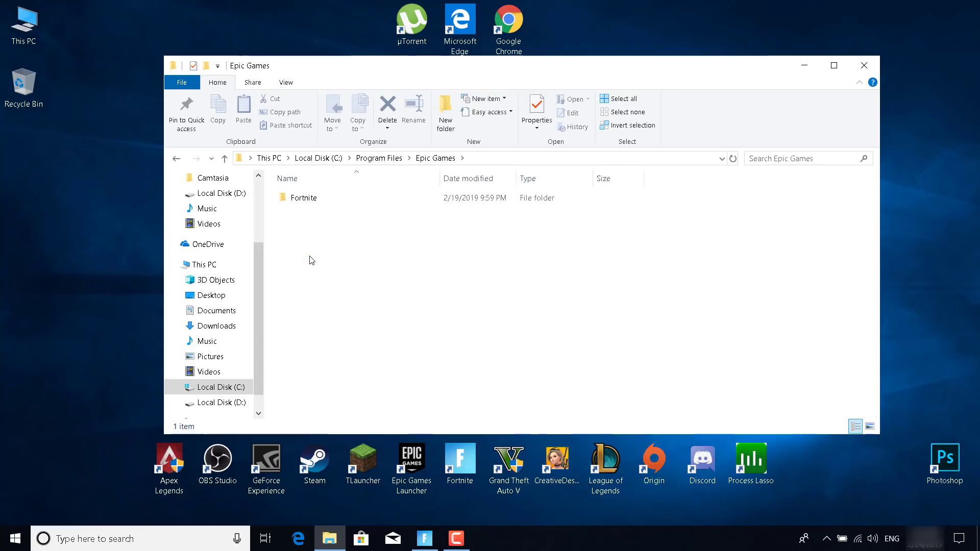
# Open the BattlEye folder inside Fortnite\FortniteGame\Binaries\Win64
pyautogui.doubleClick(302, 200)
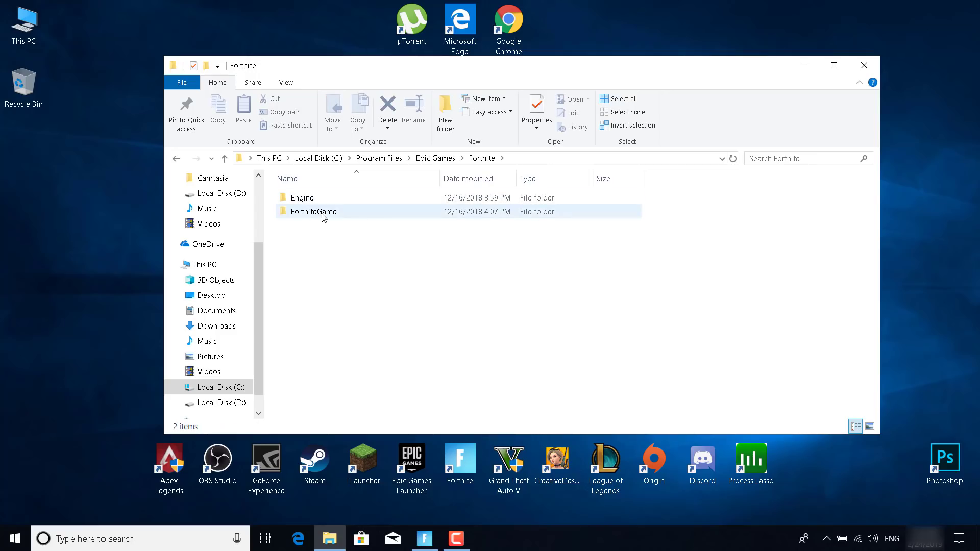
pyautogui.doubleClick(360, 212)
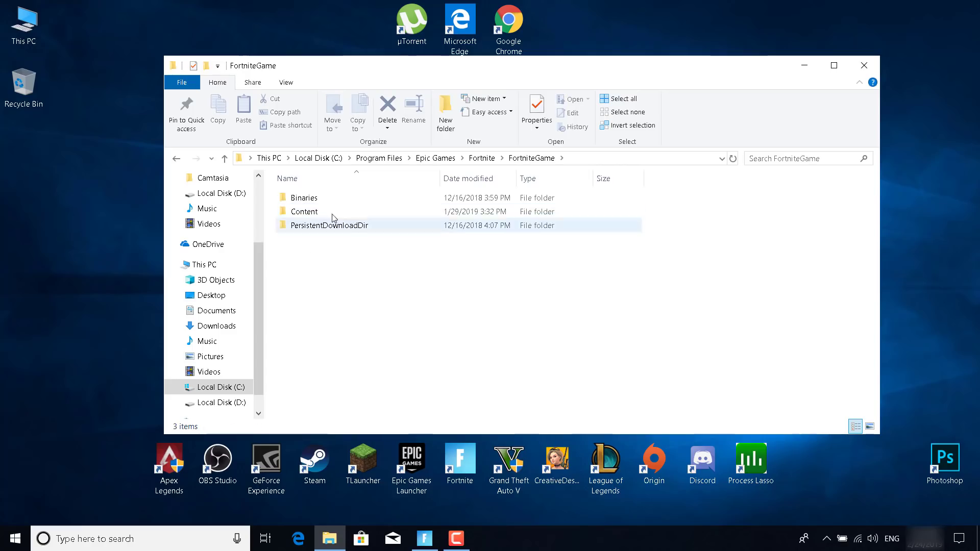
pyautogui.doubleClick(317, 199)
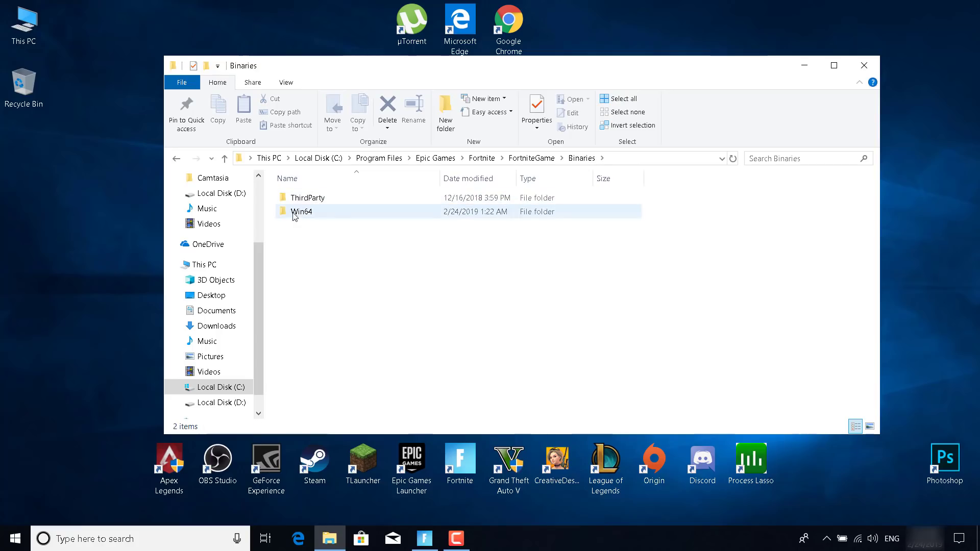
pyautogui.click(304, 215)
pyautogui.doubleClick(305, 216)
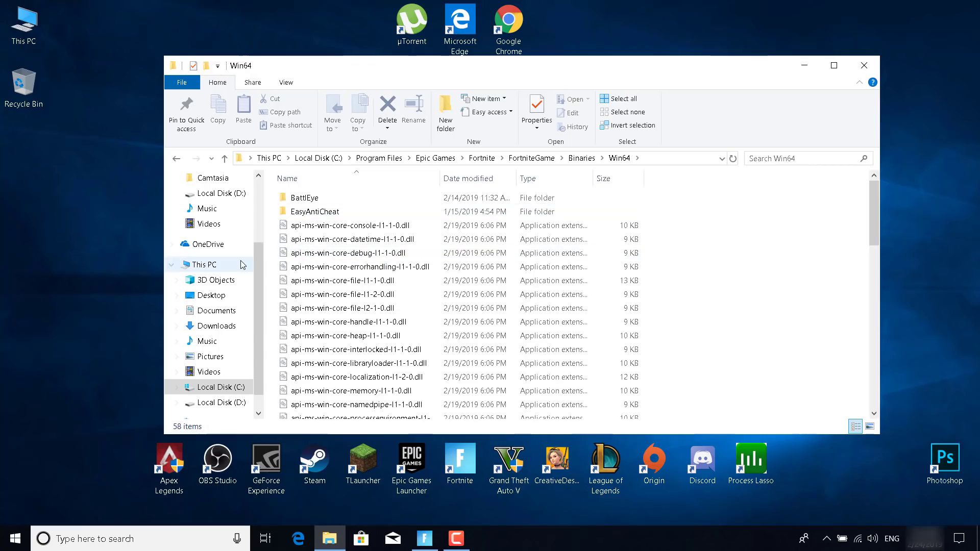
pyautogui.doubleClick(286, 203)
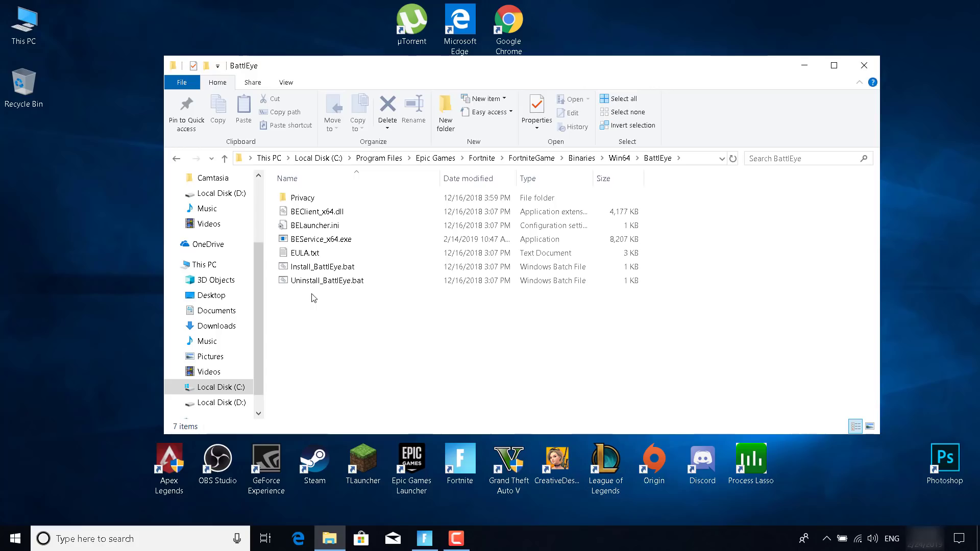
# Uninstall the BattlEye service with Uninstall_BattlEye.bat and reinstall it with Install_BattlEye.bat
pyautogui.doubleClick(350, 282)
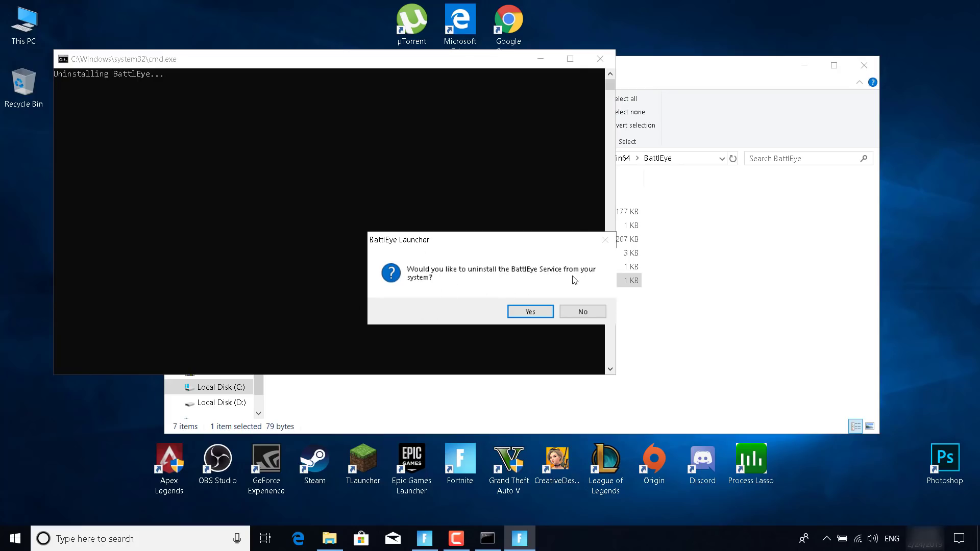
pyautogui.click(529, 312)
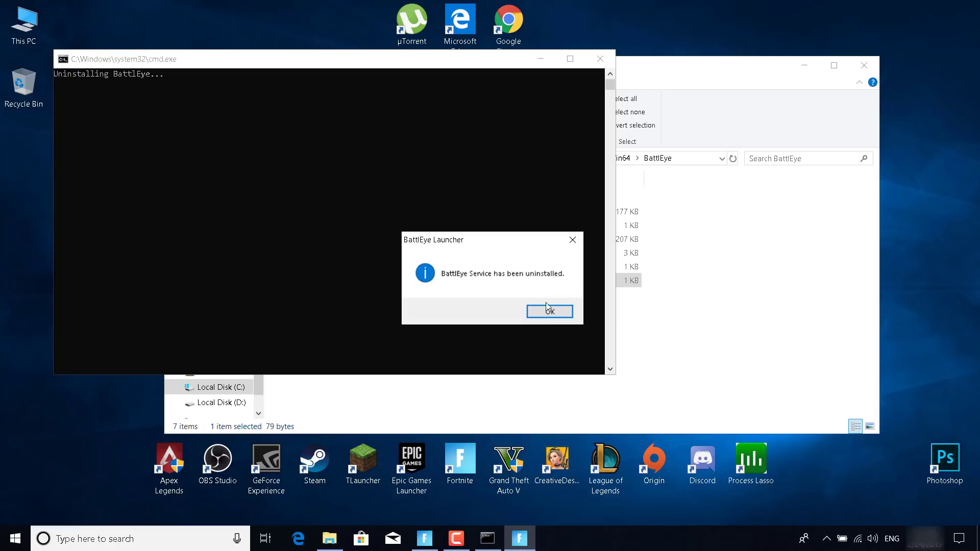
pyautogui.click(543, 320)
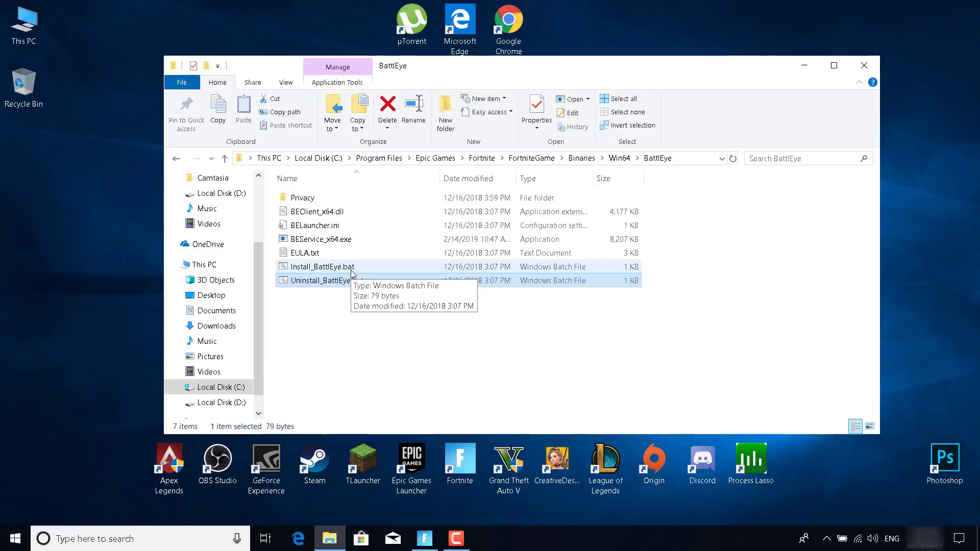
pyautogui.doubleClick(318, 270)
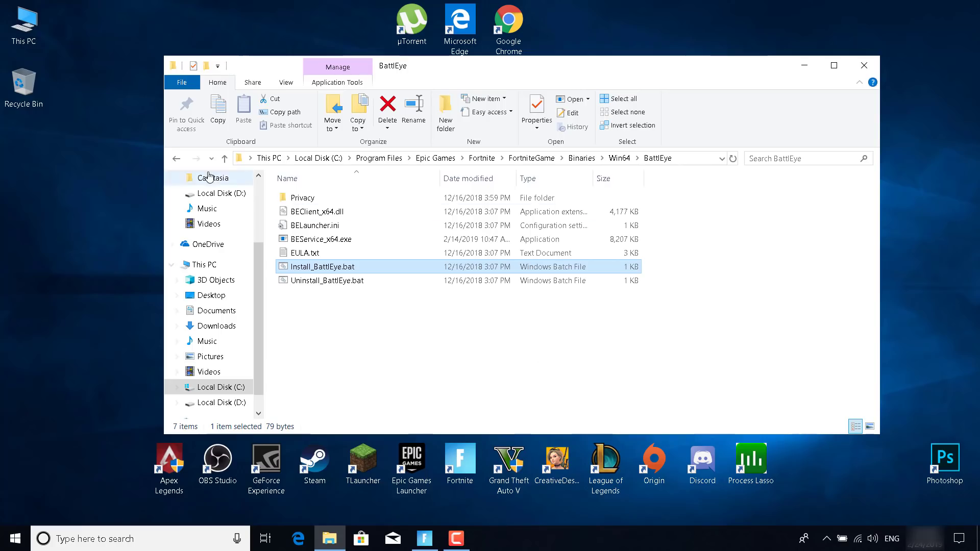
# Return to the Win64 folder and open the properties of FortniteClient-Win64-Shipping.exe
pyautogui.click(176, 158)
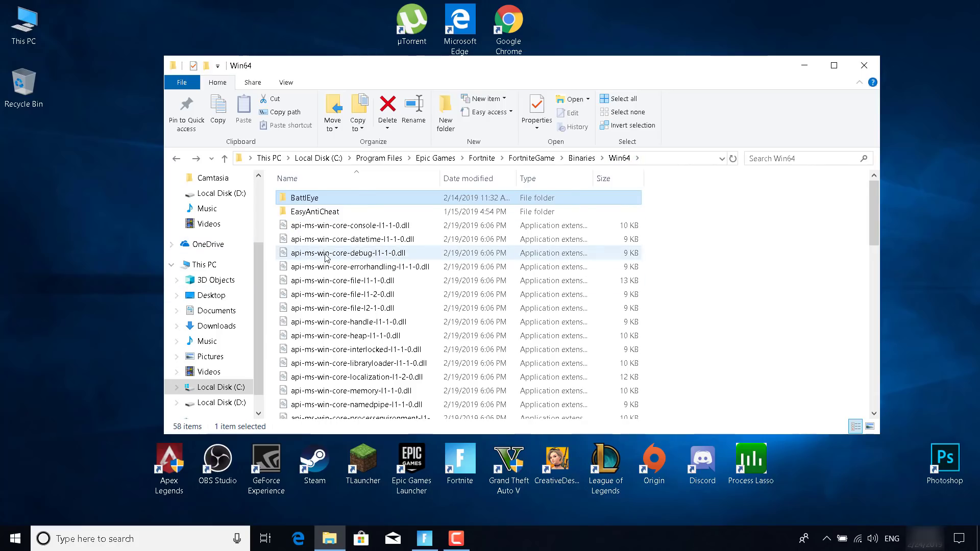
pyautogui.scroll(-1, 327, 257)
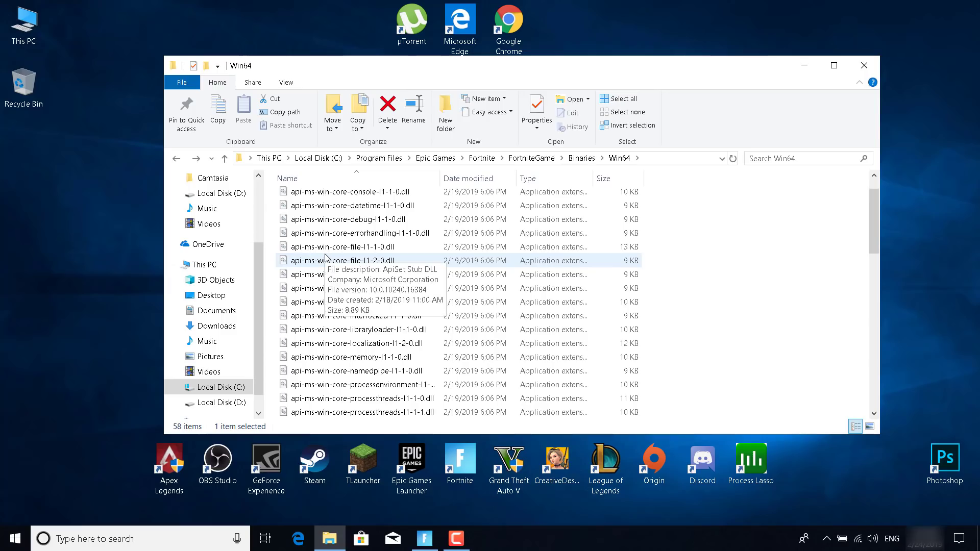
pyautogui.scroll(-10, 325, 255)
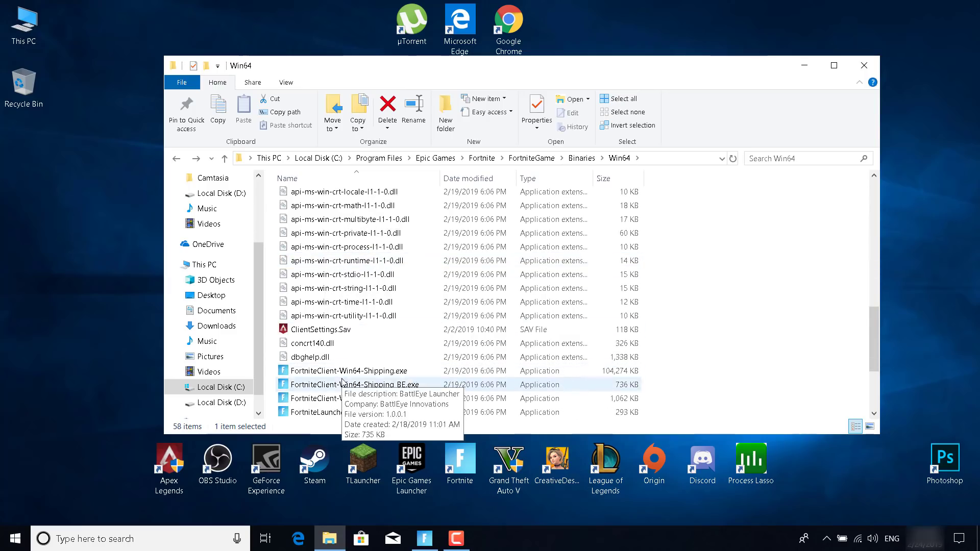
pyautogui.scroll(-1, 364, 341)
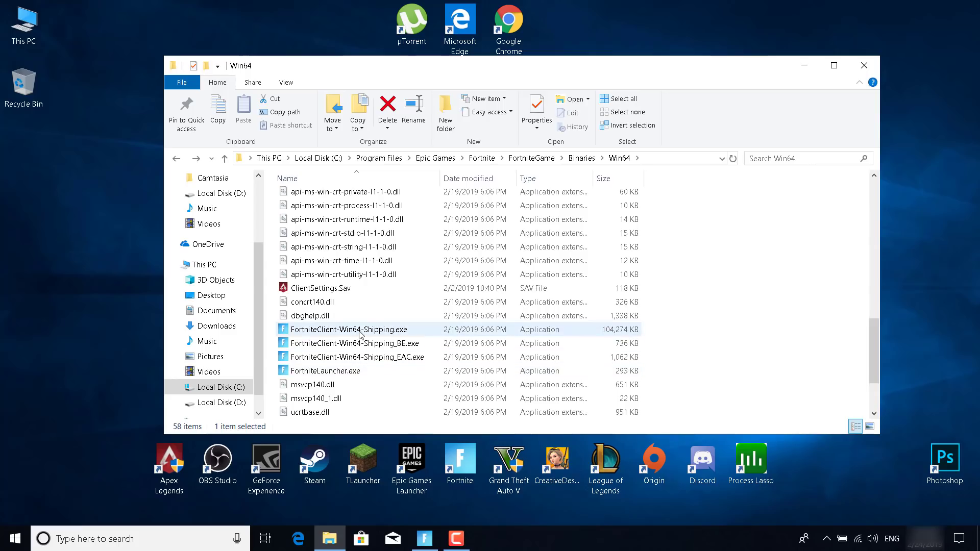
pyautogui.moveTo(360, 334)
pyautogui.click(300, 332)
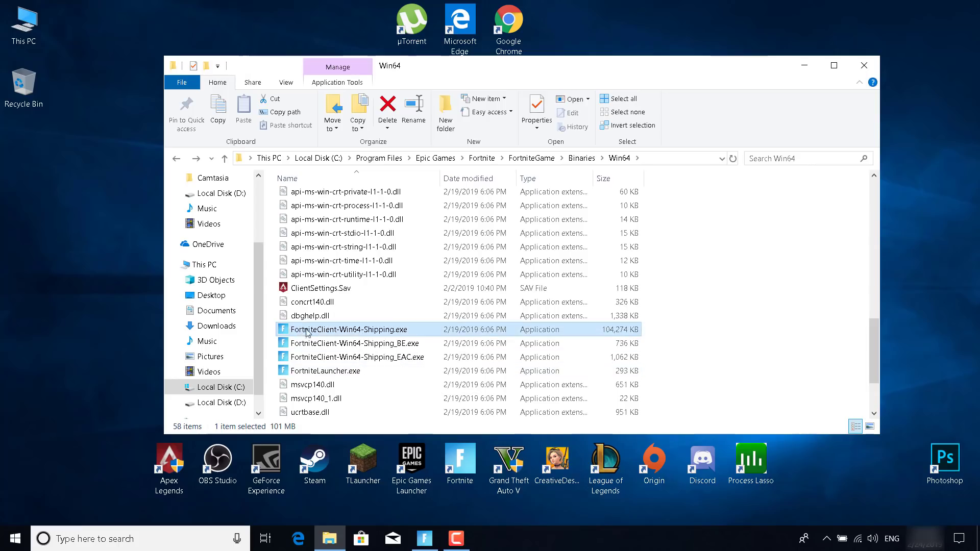
pyautogui.rightClick(419, 333)
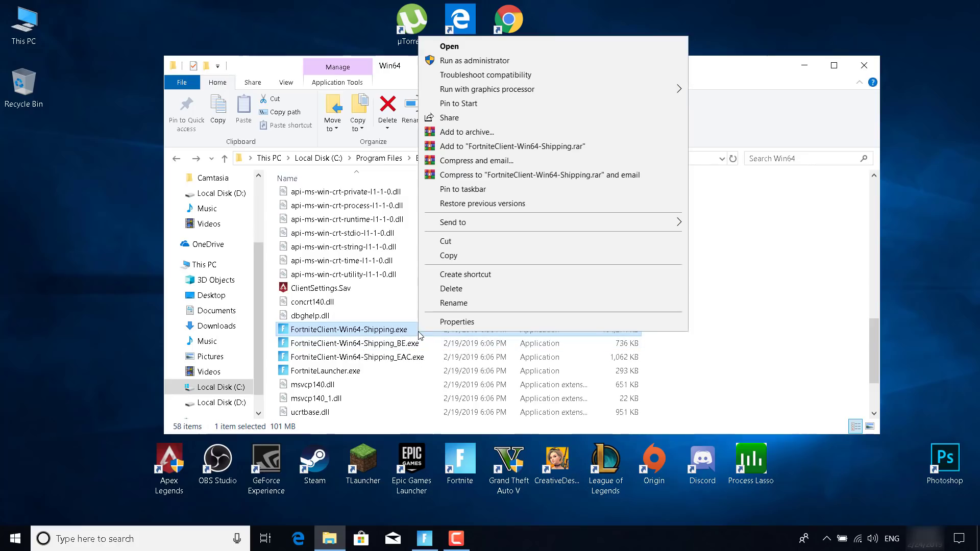
pyautogui.click(456, 326)
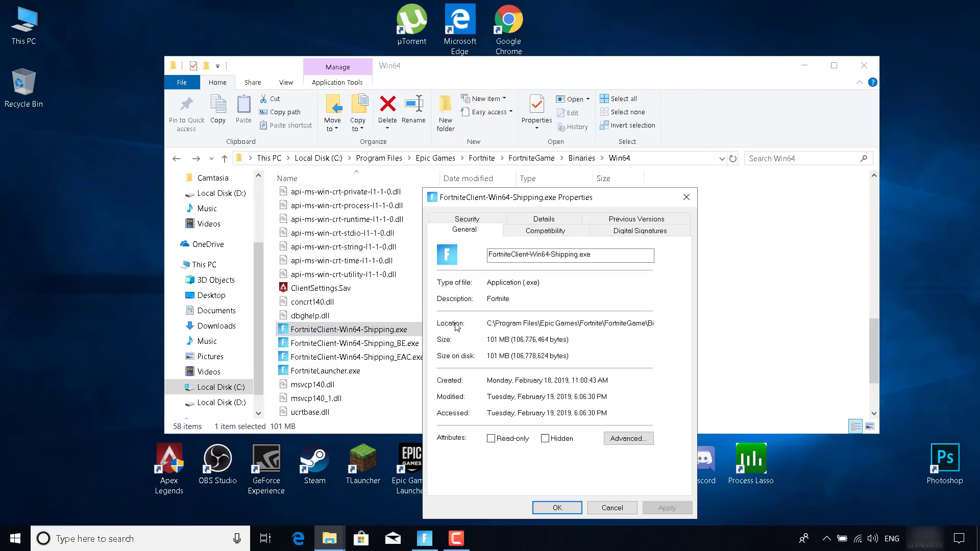
pyautogui.moveTo(535, 203); pyautogui.dragTo(498, 93)
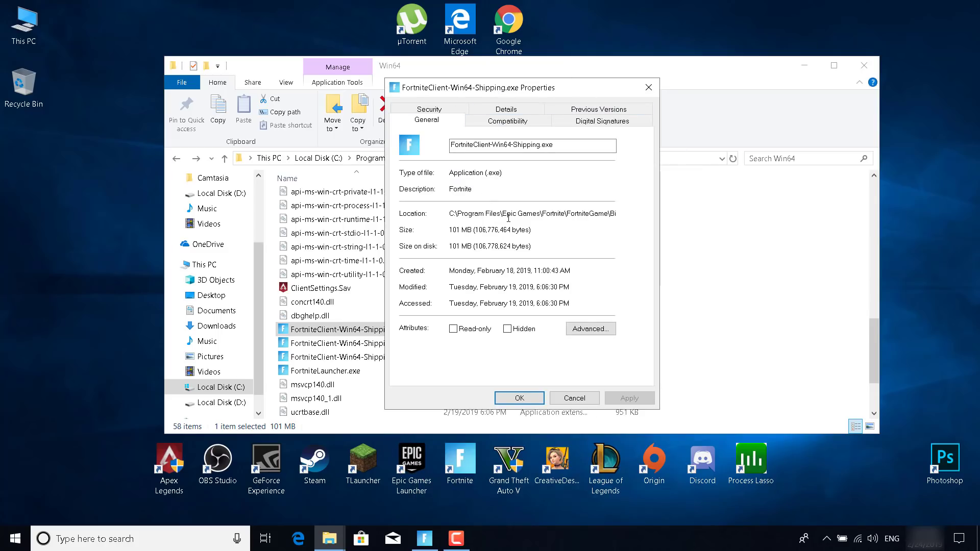
# Disable fullscreen optimizations and enable running as administrator for FortniteClient-Win64-Shipping.exe, and apply the compatibility settings
pyautogui.click(503, 122)
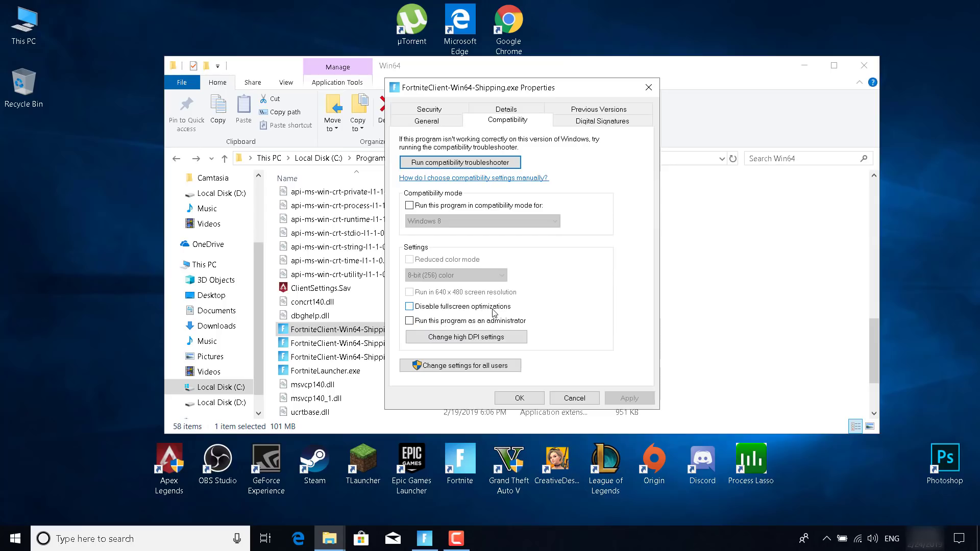
pyautogui.click(409, 307)
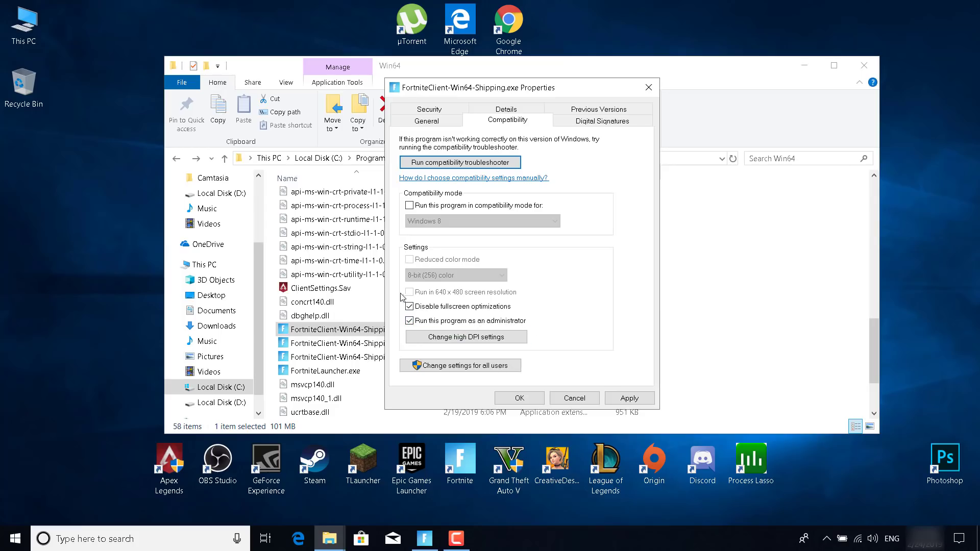
pyautogui.click(627, 398)
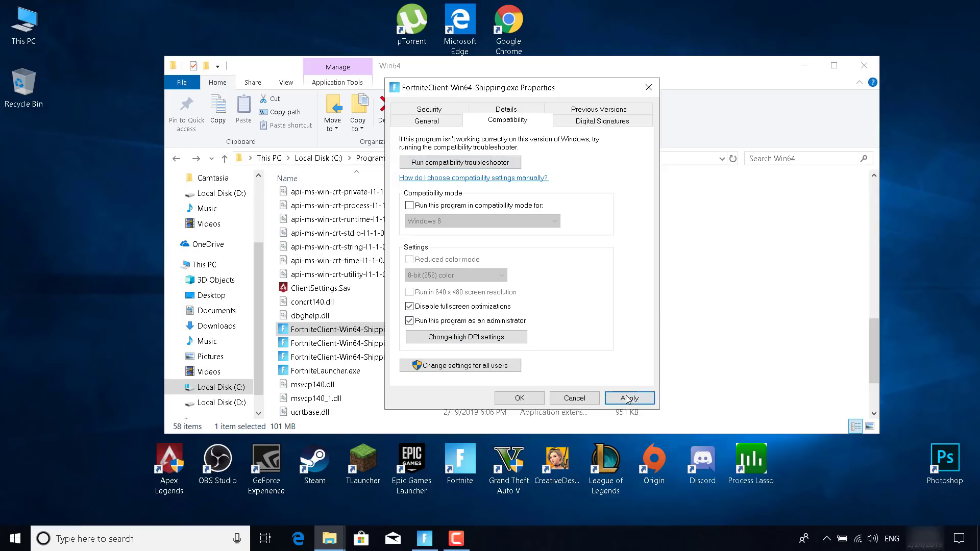
pyautogui.click(537, 401)
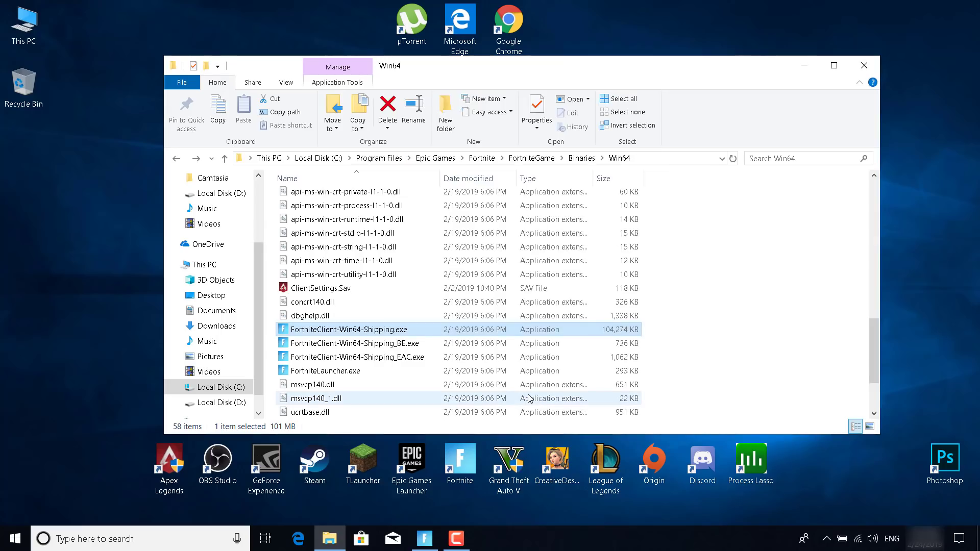
# Disable fullscreen optimizations and enable running as administrator in the compatibility settings of FortniteClient-Win64-Shipping_BE.exe
pyautogui.scroll(-1, 529, 398)
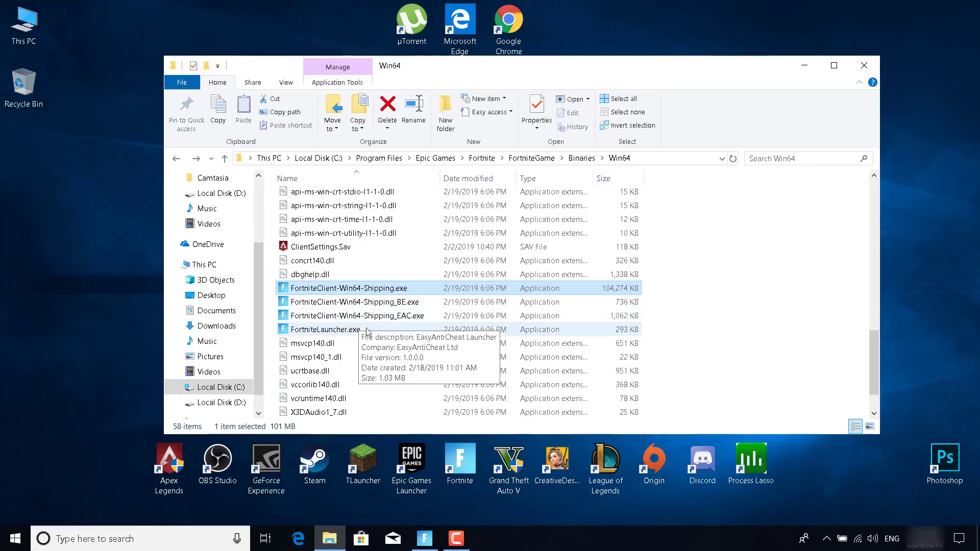
pyautogui.click(391, 306)
pyautogui.rightClick(392, 307)
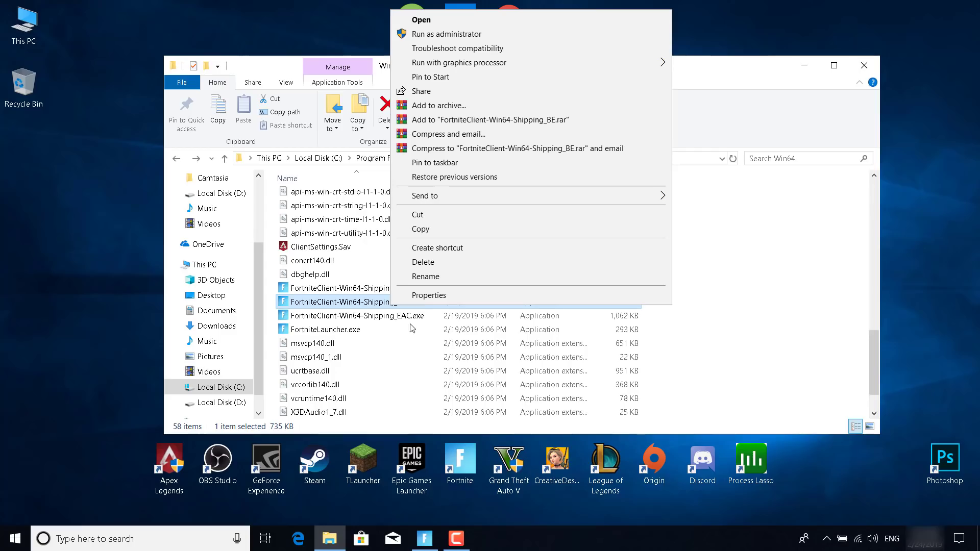
pyautogui.click(425, 294)
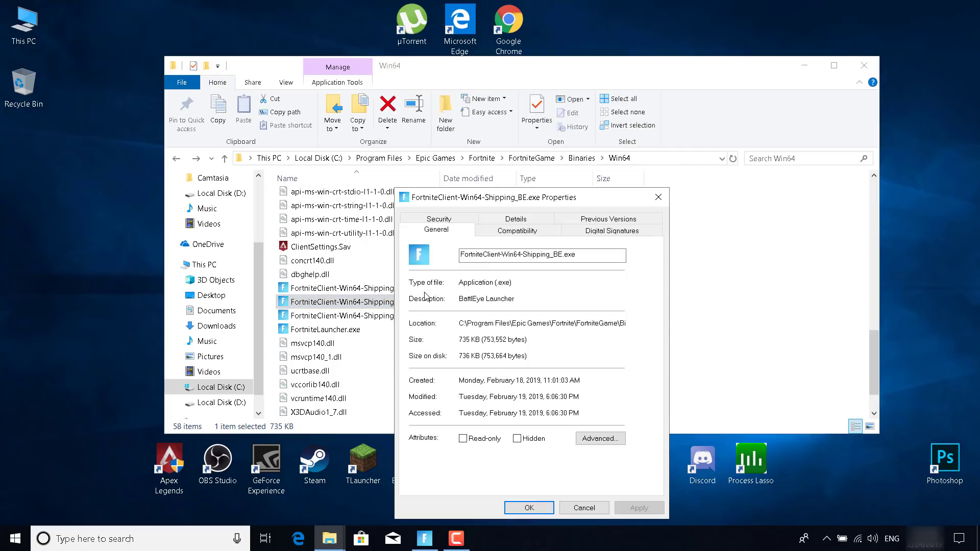
pyautogui.click(505, 232)
pyautogui.click(446, 416)
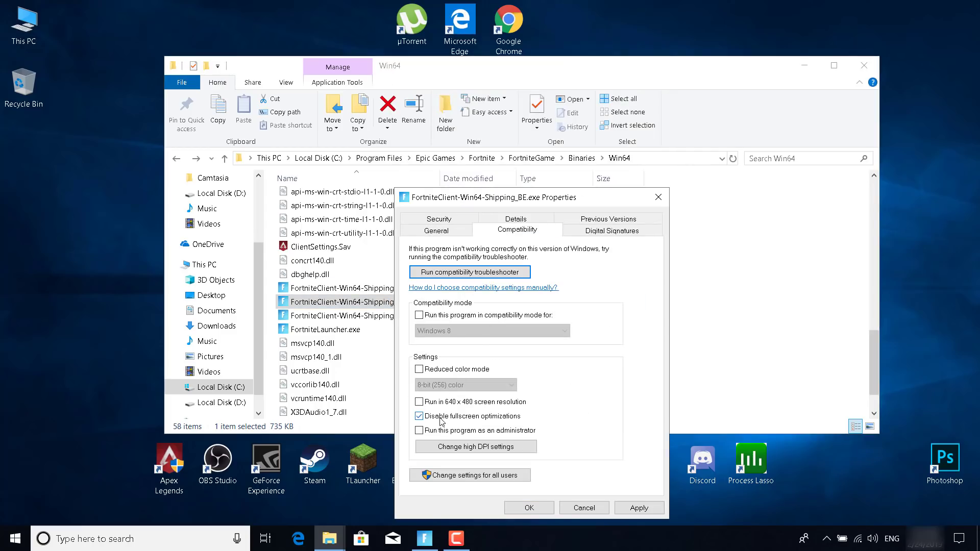
pyautogui.click(640, 509)
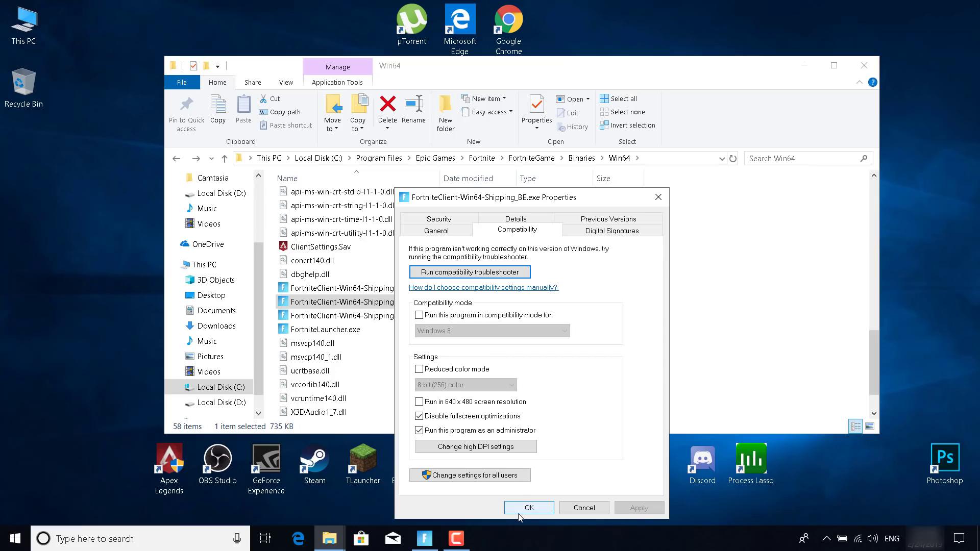
pyautogui.click(520, 512)
# Open the compatibility settings of FortniteClient-Win64-Shipping_EAC.exe and confirm them
pyautogui.click(357, 316)
pyautogui.hotkey('alt', 'Return')
pyautogui.click(452, 227)
pyautogui.click(459, 508)
# Adjust and confirm the compatibility settings of FortniteLauncher.exe, and close the Win64 folder window
pyautogui.click(339, 330)
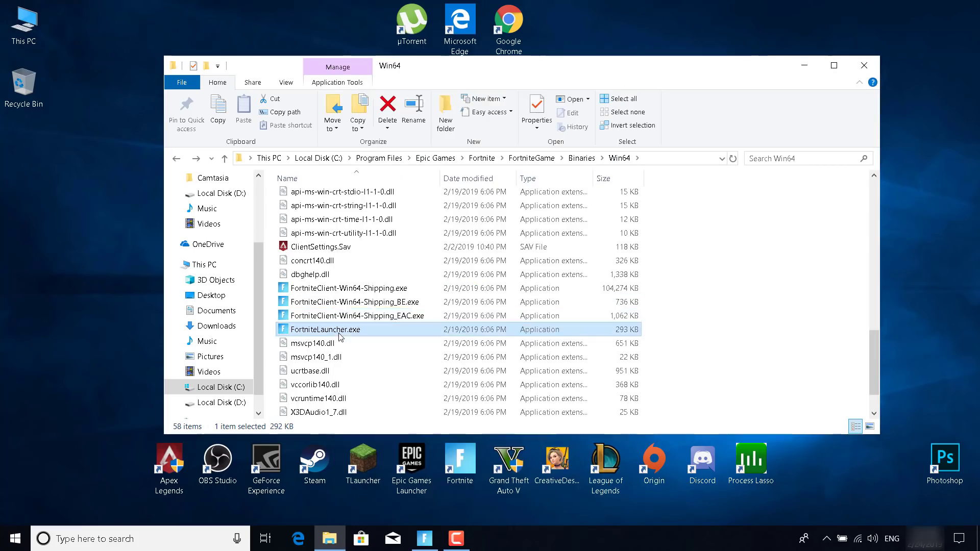
pyautogui.hotkey('alt', 'Return')
pyautogui.click(453, 228)
pyautogui.click(397, 439)
pyautogui.click(473, 507)
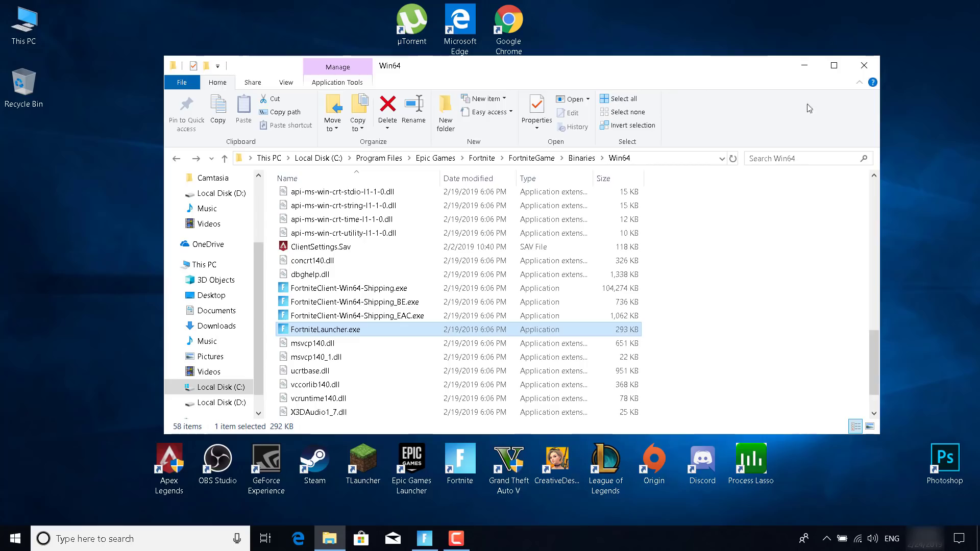
pyautogui.click(864, 65)
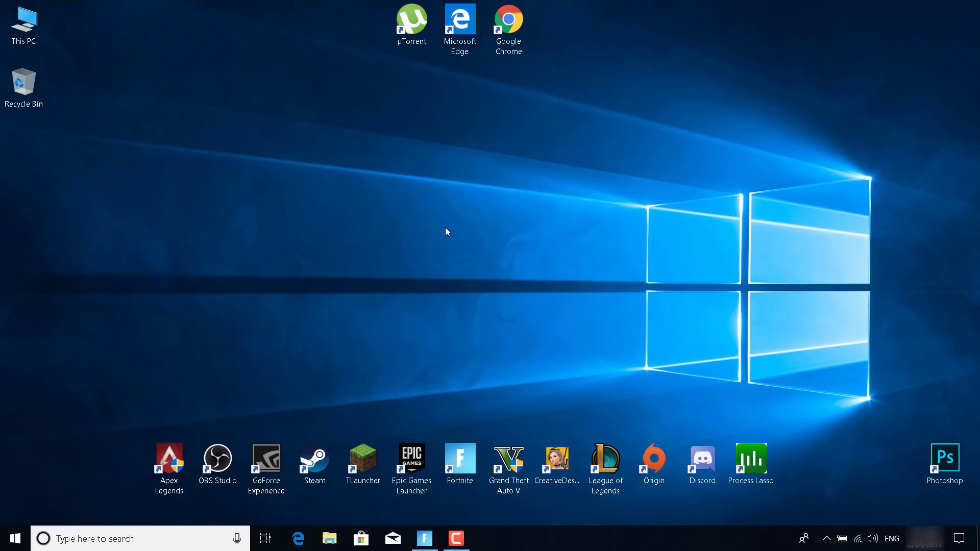
# Switch to Fortnite and lower the 3D Resolution in the video settings to 1357 x 763 (70.7%)
pyautogui.click(424, 538)
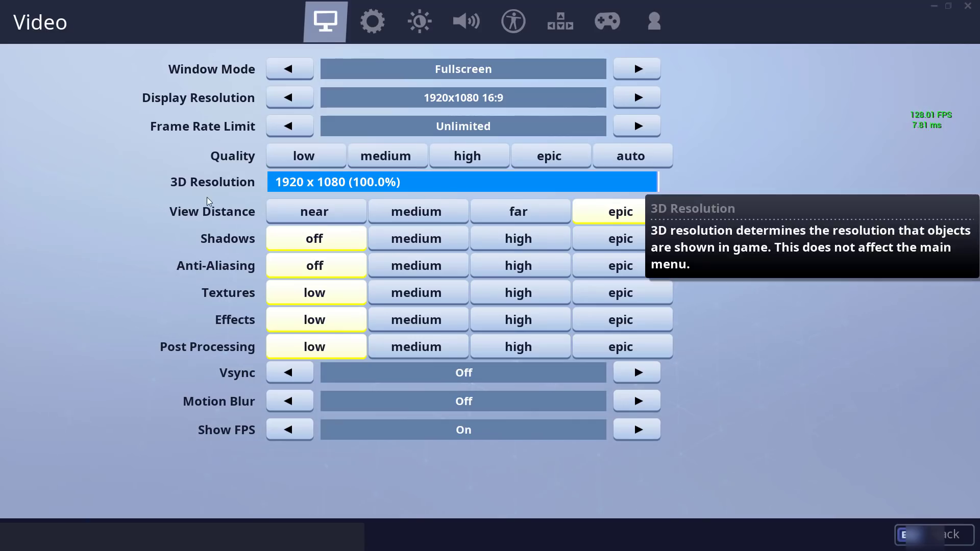
pyautogui.click(607, 187)
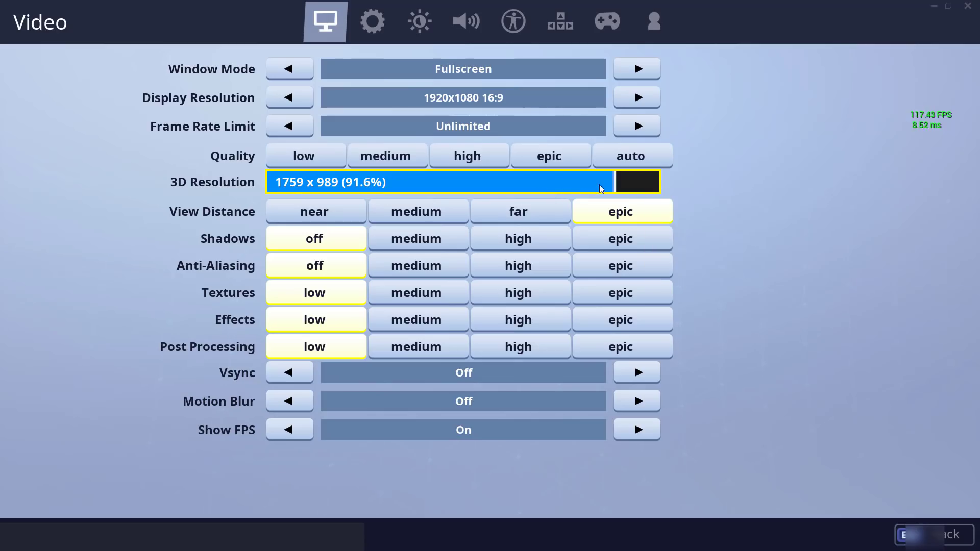
pyautogui.click(510, 188)
pyautogui.click(512, 190)
pyautogui.click(505, 190)
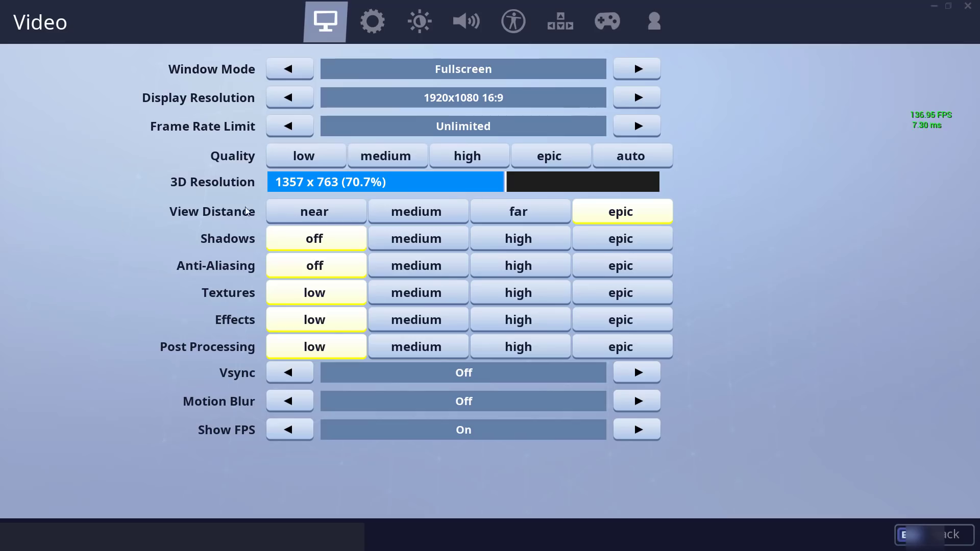
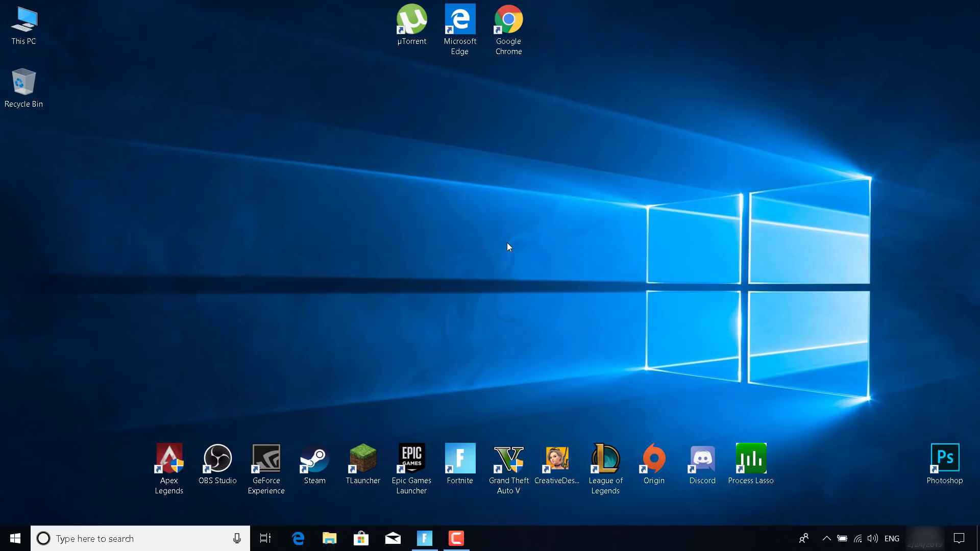
# Open the Registry Editor and expand HKEY_LOCAL_MACHINE\SYSTEM\CurrentControlSet\Control
pyautogui.click(100, 539)
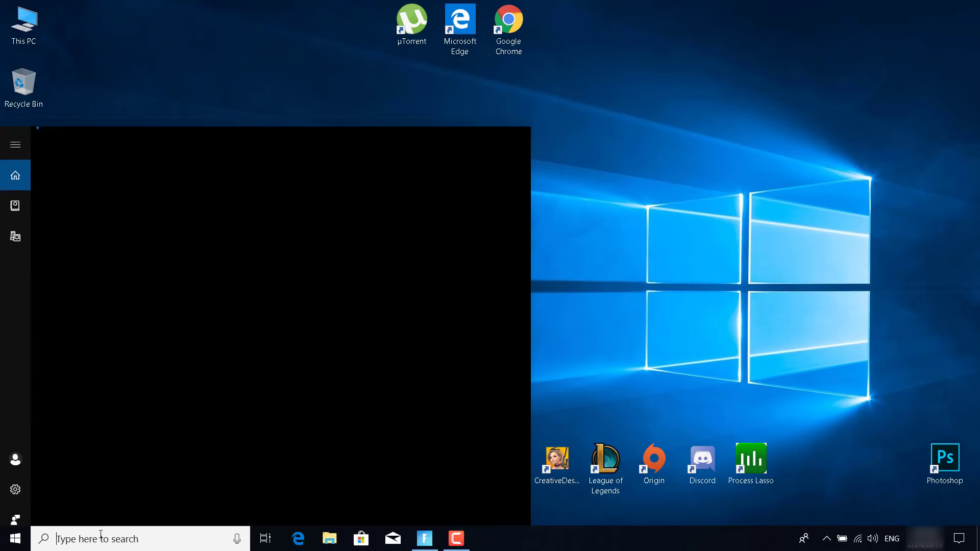
pyautogui.write('Registry')
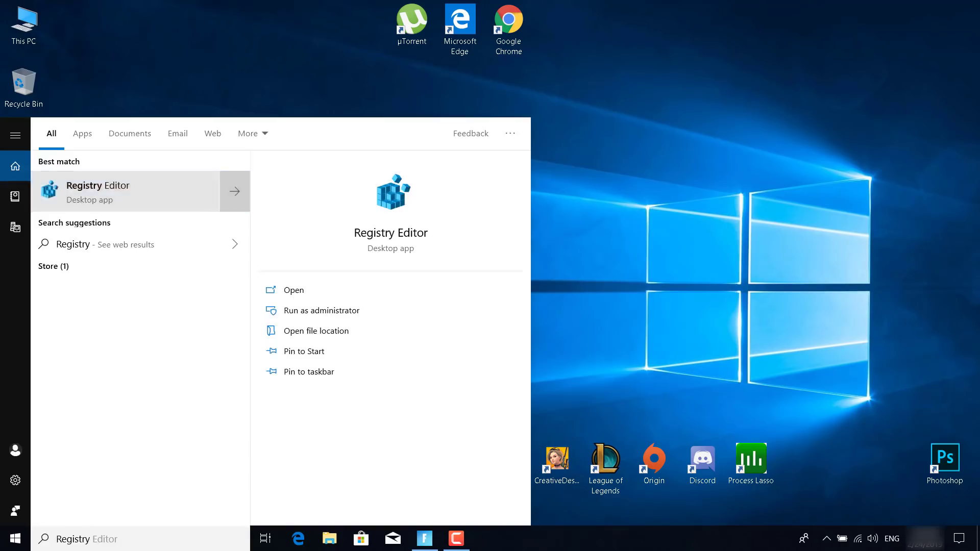
pyautogui.press('Return')
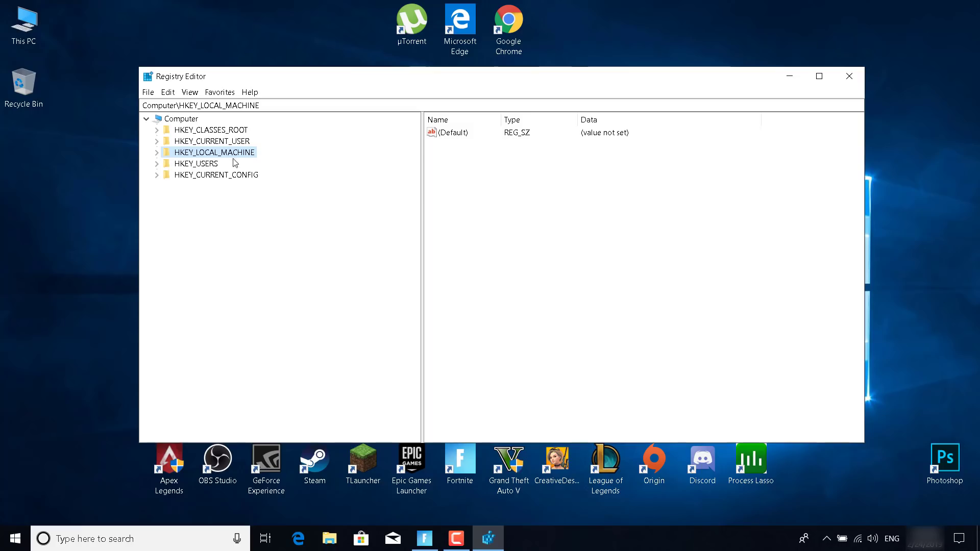
pyautogui.click(157, 152)
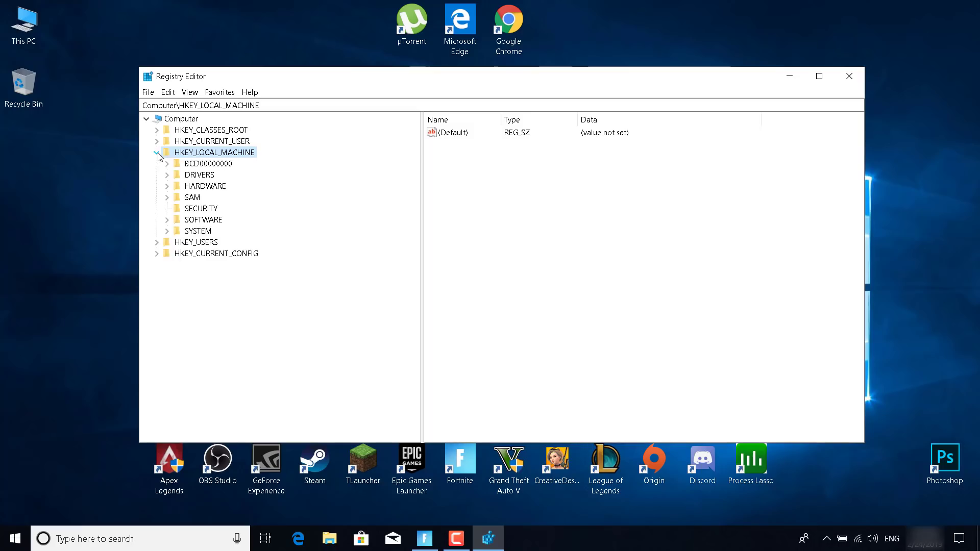
pyautogui.click(167, 231)
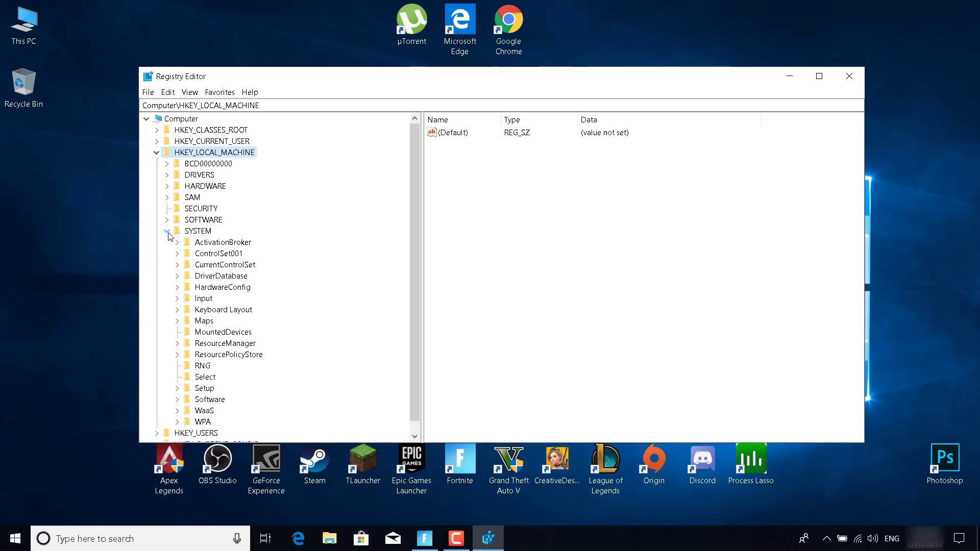
pyautogui.click(177, 265)
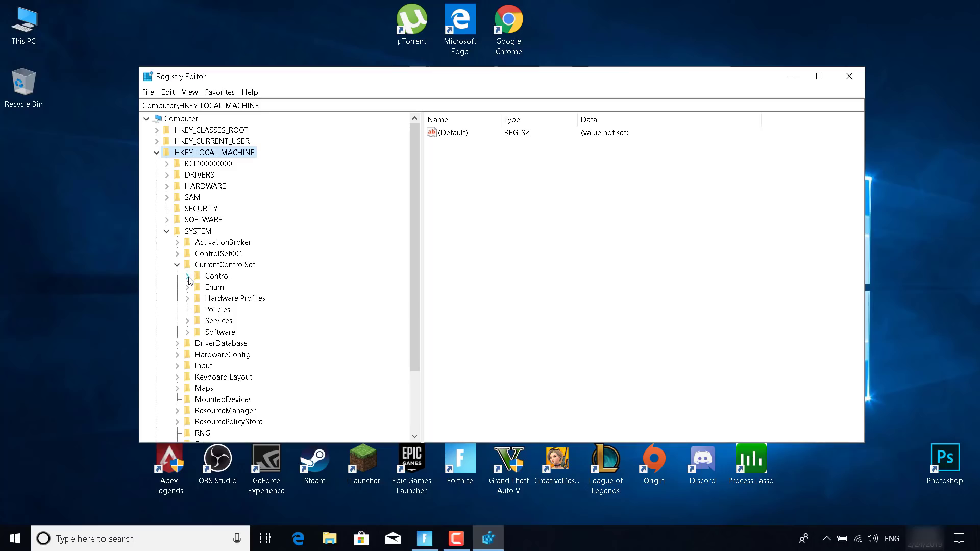
pyautogui.click(187, 277)
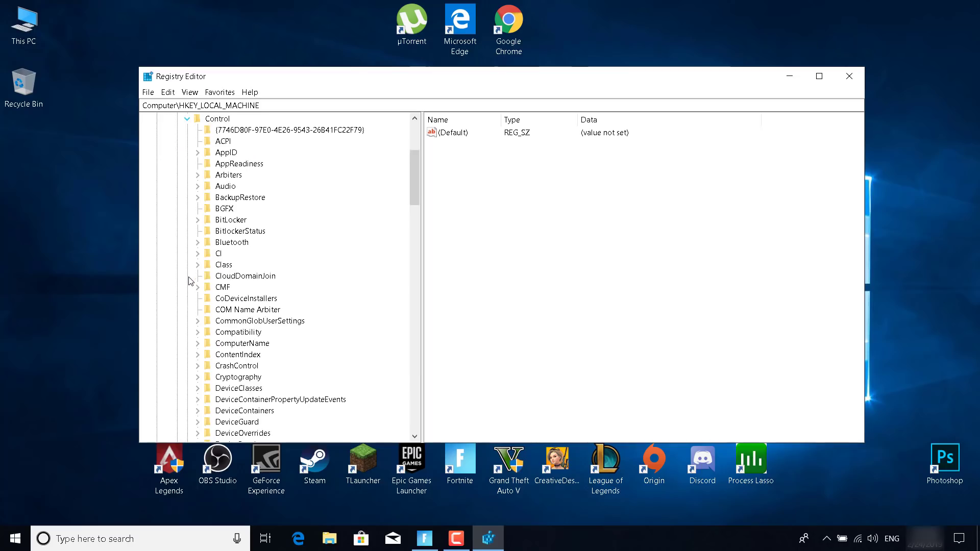
# Find and select the GraphicsDrivers key under Control
pyautogui.scroll(-1, 233, 220)
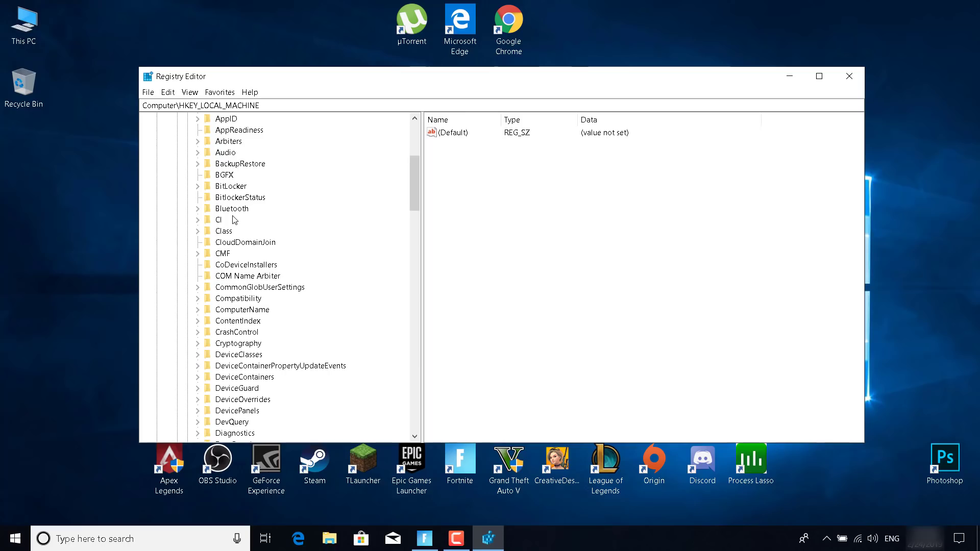
pyautogui.scroll(-1, 234, 220)
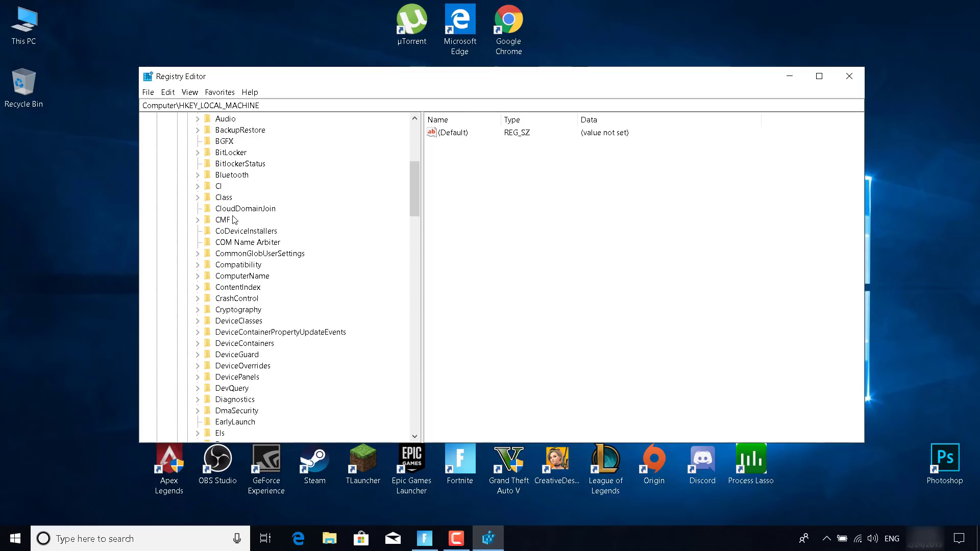
pyautogui.scroll(-5, 234, 220)
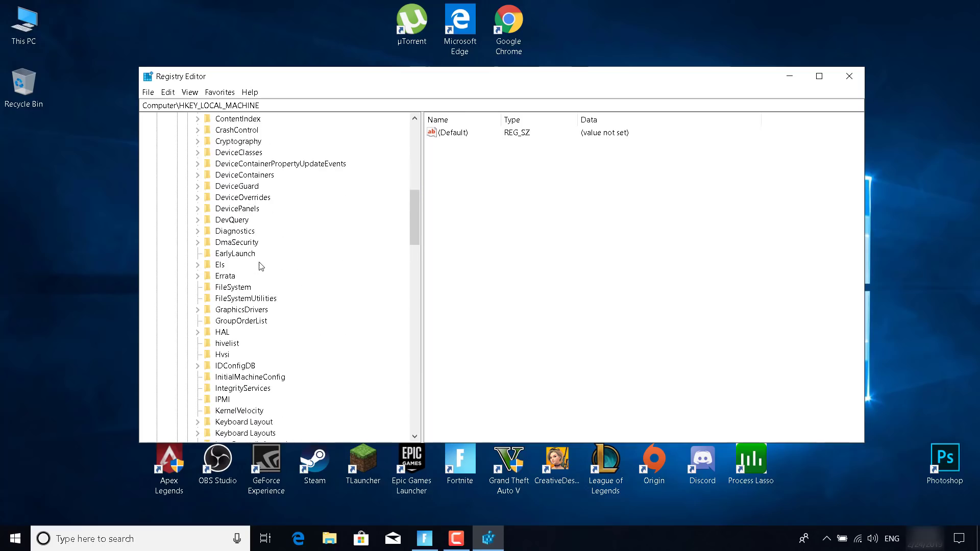
pyautogui.scroll(-8, 260, 266)
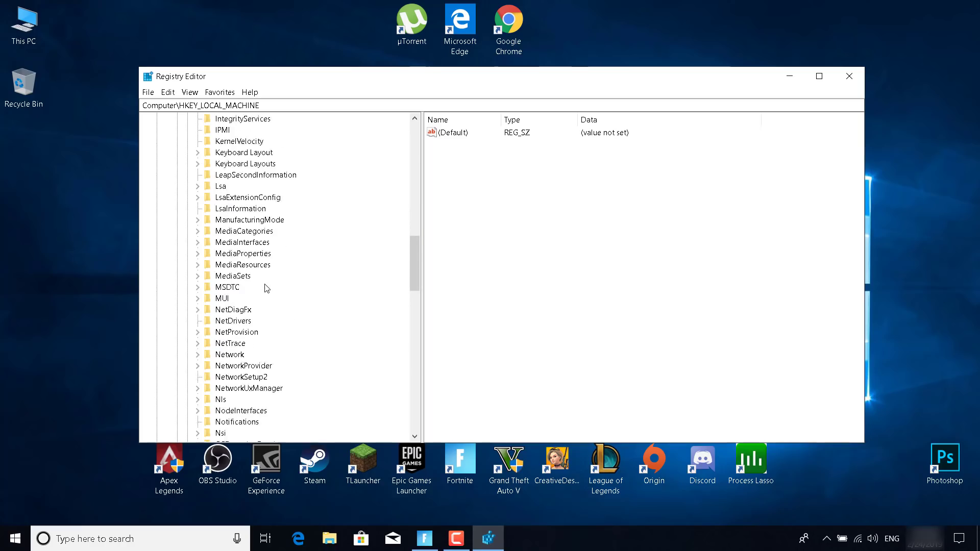
pyautogui.scroll(-10, 266, 288)
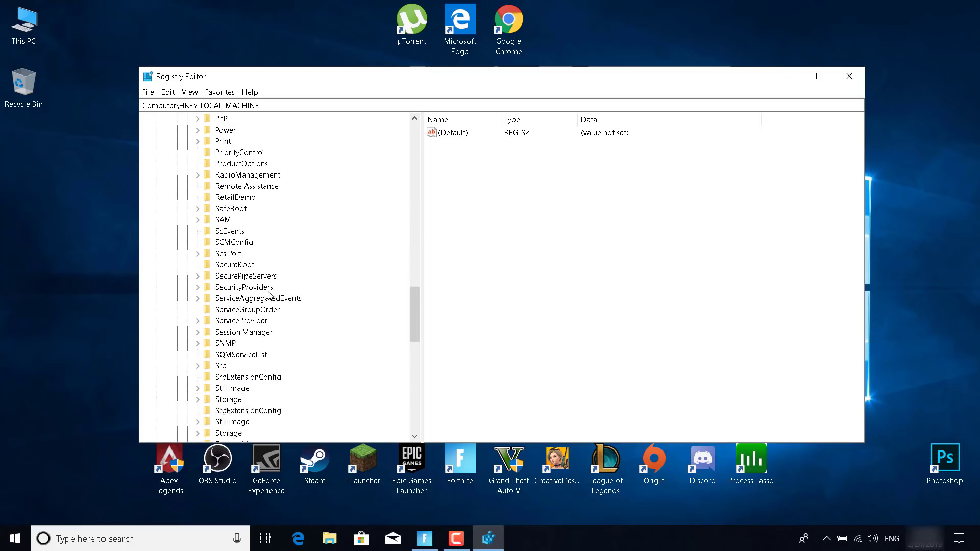
pyautogui.scroll(-10, 269, 294)
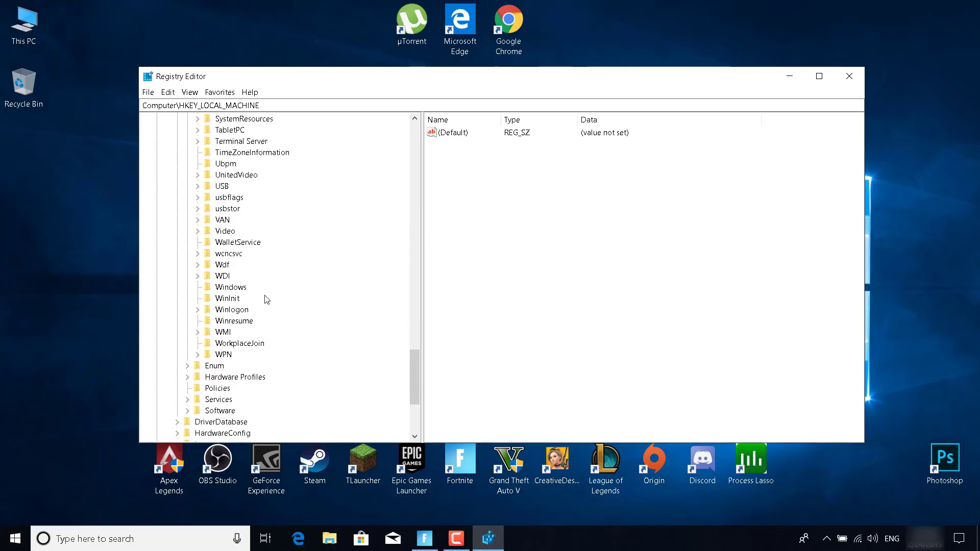
pyautogui.scroll(2, 245, 287)
pyautogui.click(228, 264)
pyautogui.press('g')
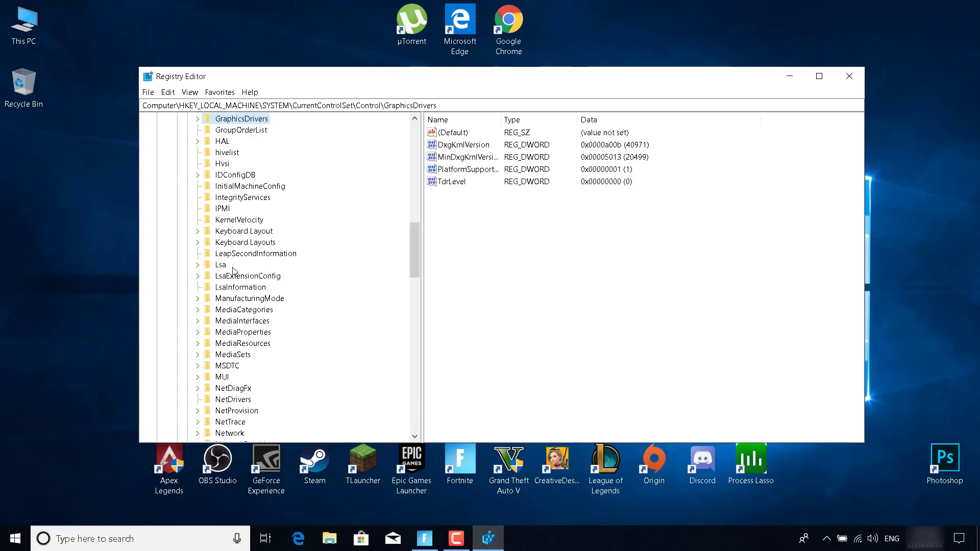
pyautogui.scroll(3, 225, 185)
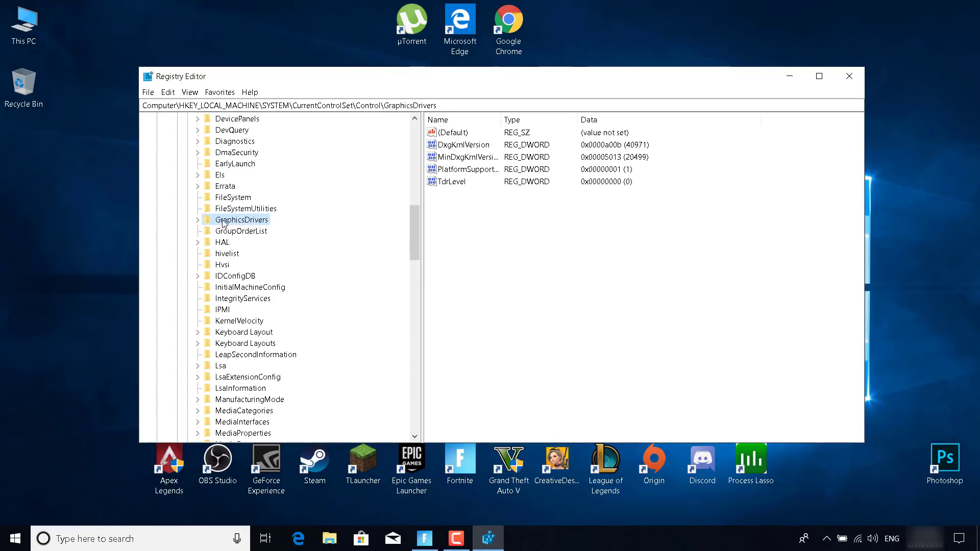
pyautogui.click(233, 225)
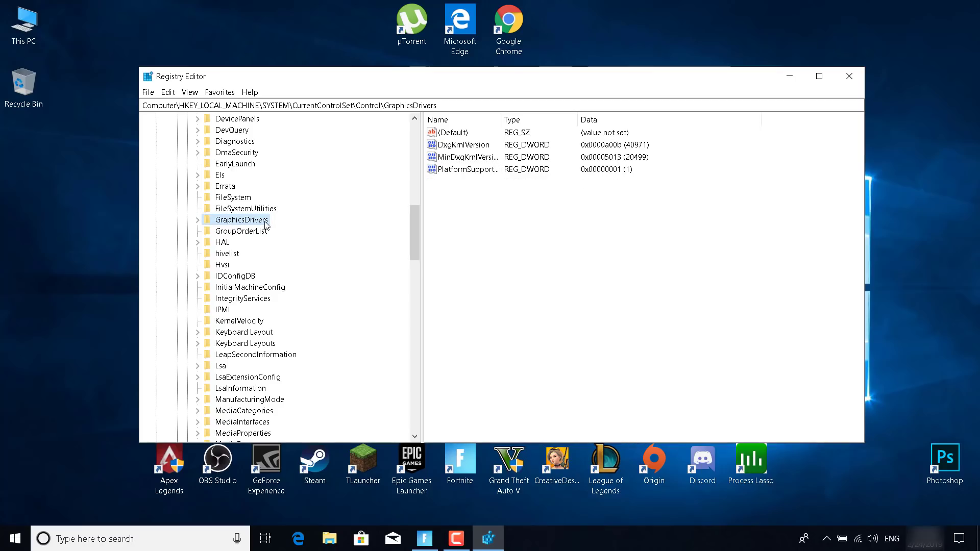
# Create a DWORD (32-bit) value named TdrLevel in the GraphicsDrivers key
pyautogui.rightClick(230, 225)
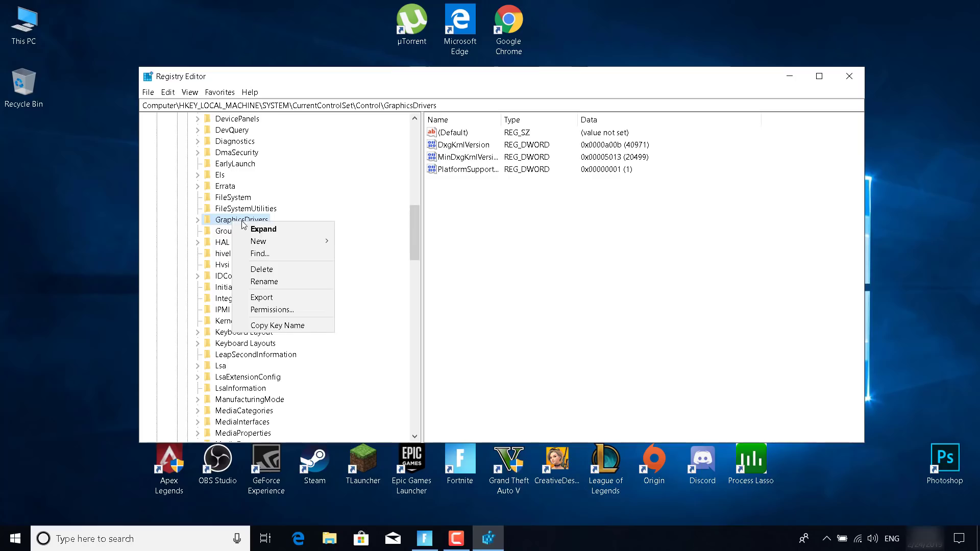
pyautogui.moveTo(286, 246)
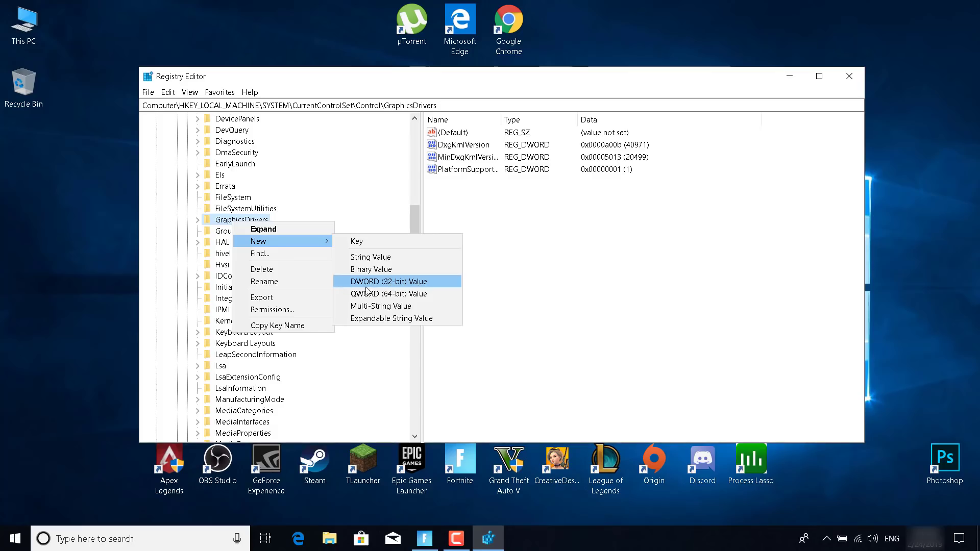
pyautogui.click(429, 284)
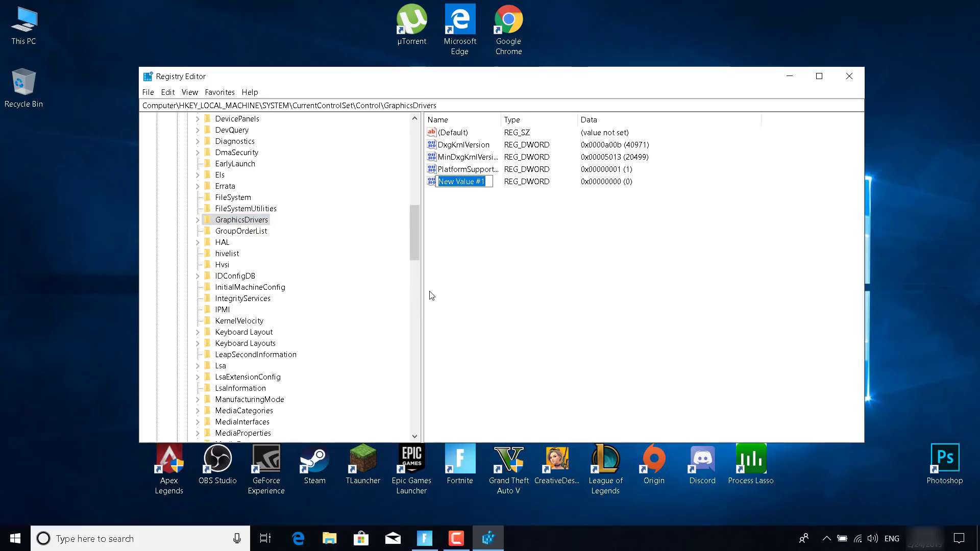
pyautogui.write('Tdr')
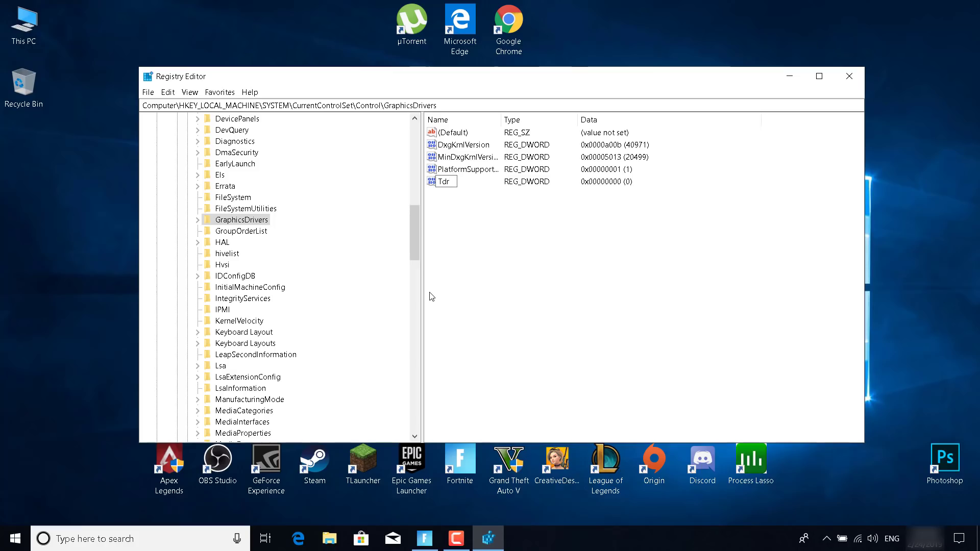
pyautogui.write('Level')
pyautogui.press('Return')
pyautogui.click(505, 235)
# Open TdrLevel for editing, confirm its value data as 0 in hexadecimal, and close the Registry Editor
pyautogui.doubleClick(453, 182)
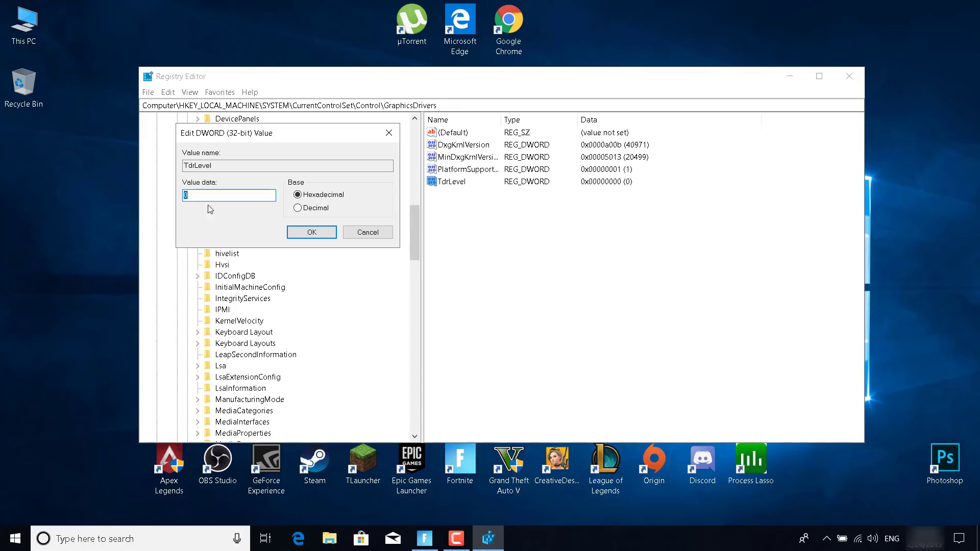
pyautogui.click(196, 197)
pyautogui.click(302, 232)
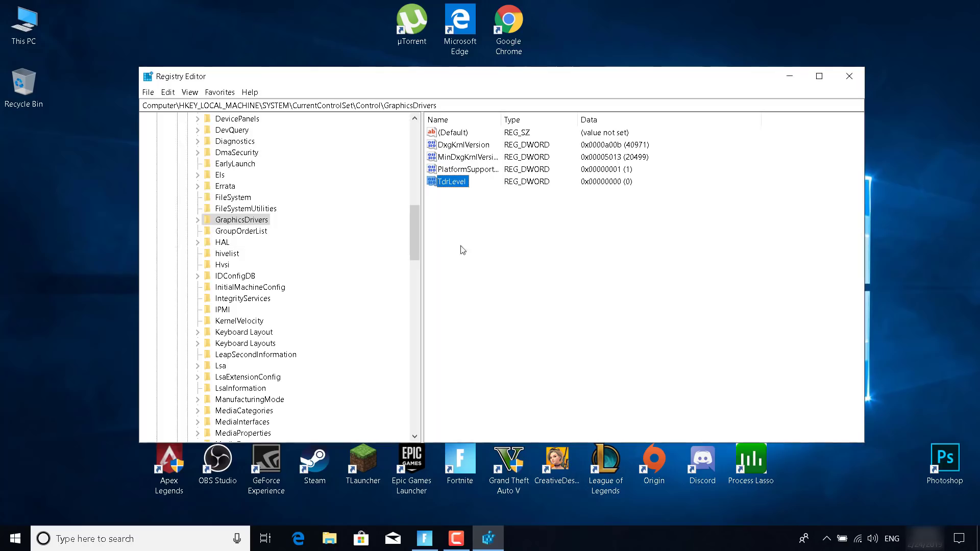
pyautogui.click(674, 250)
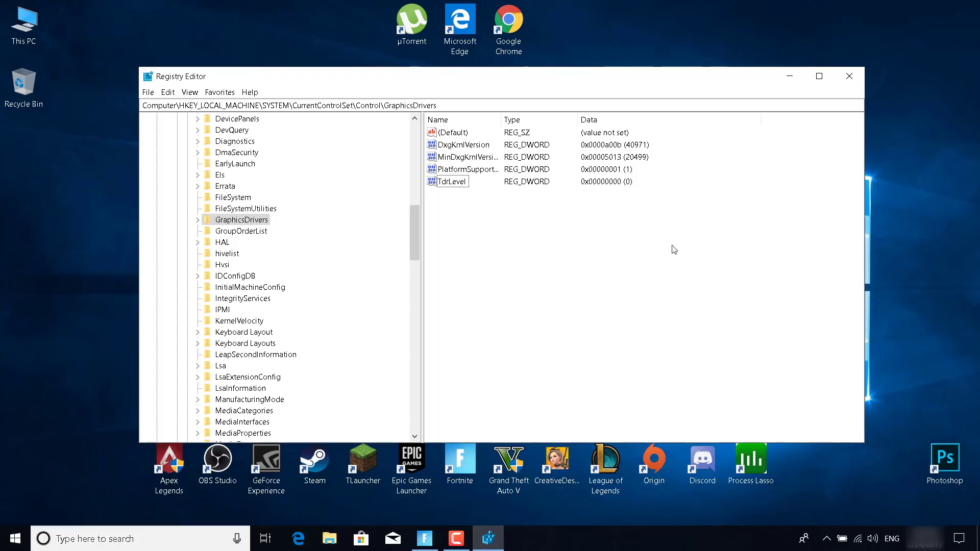
pyautogui.click(850, 77)
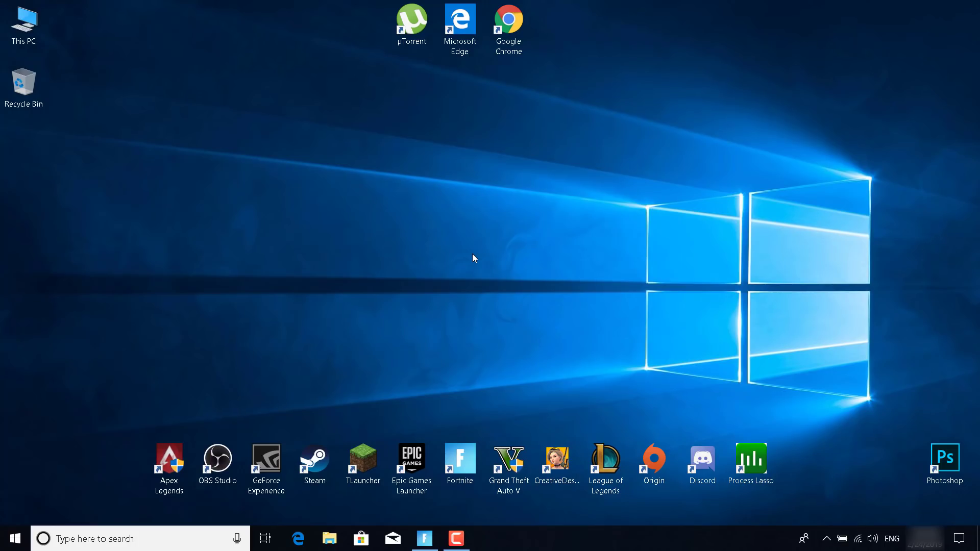
# Review the startup programs in Task Manager, including Adobe Updater Startup Utility and the Windows Logon GUI entry, and close Task Manager
pyautogui.rightClick(560, 538)
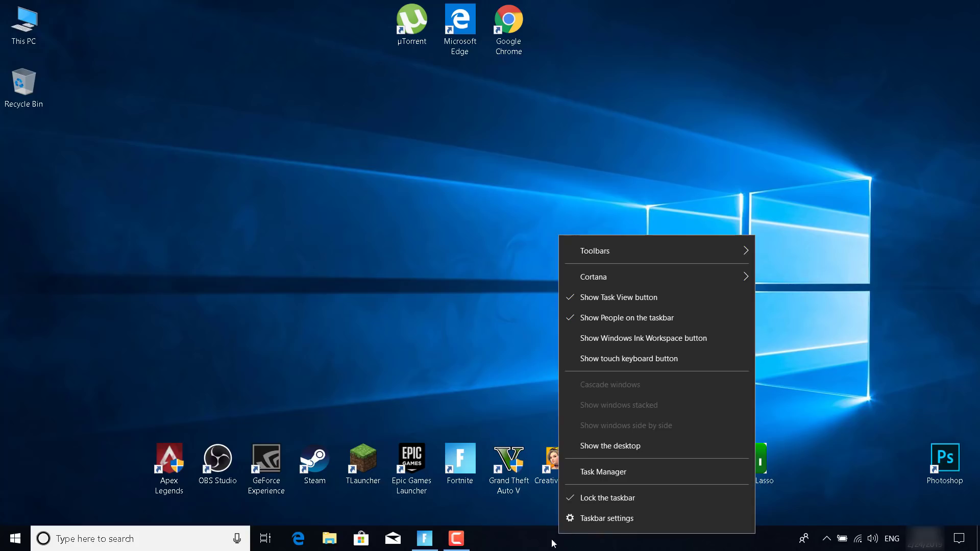
pyautogui.click(608, 474)
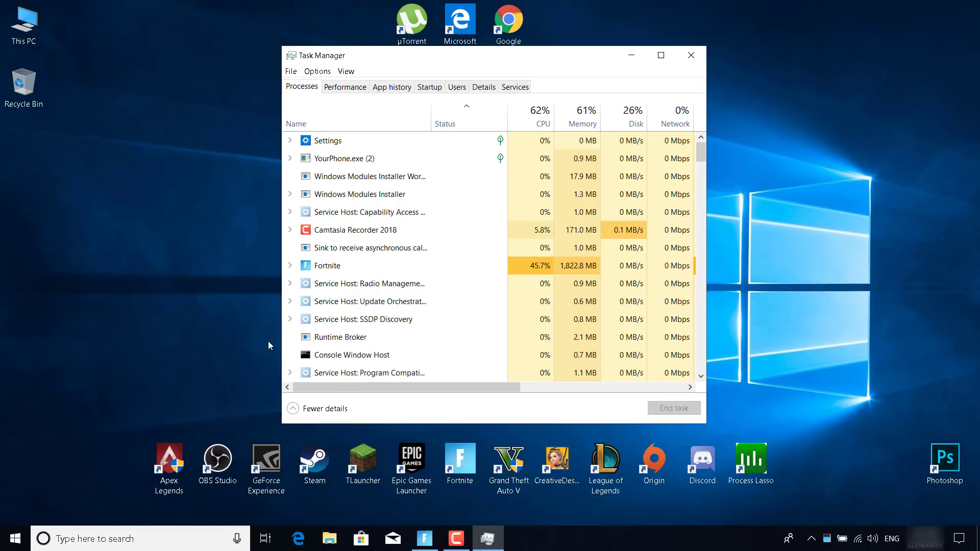
pyautogui.click(428, 91)
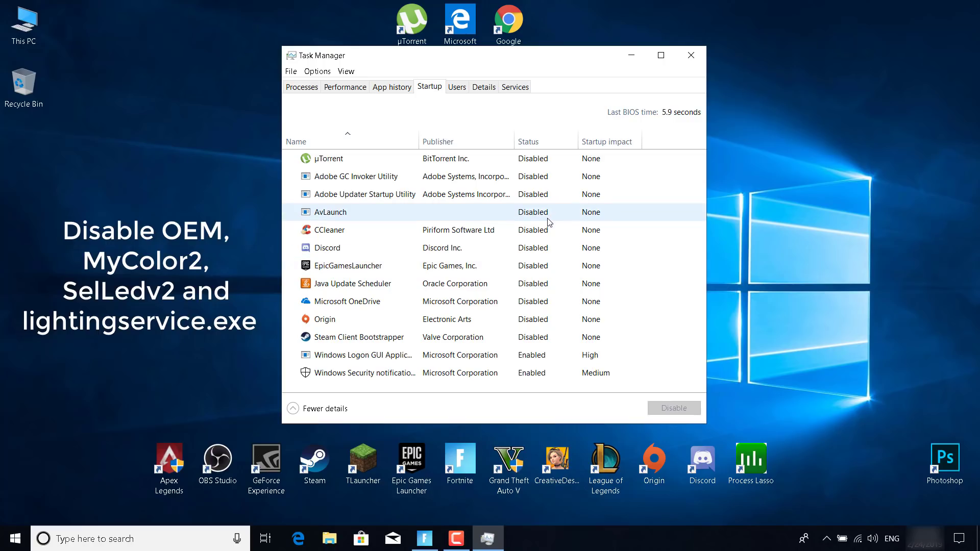
pyautogui.click(548, 200)
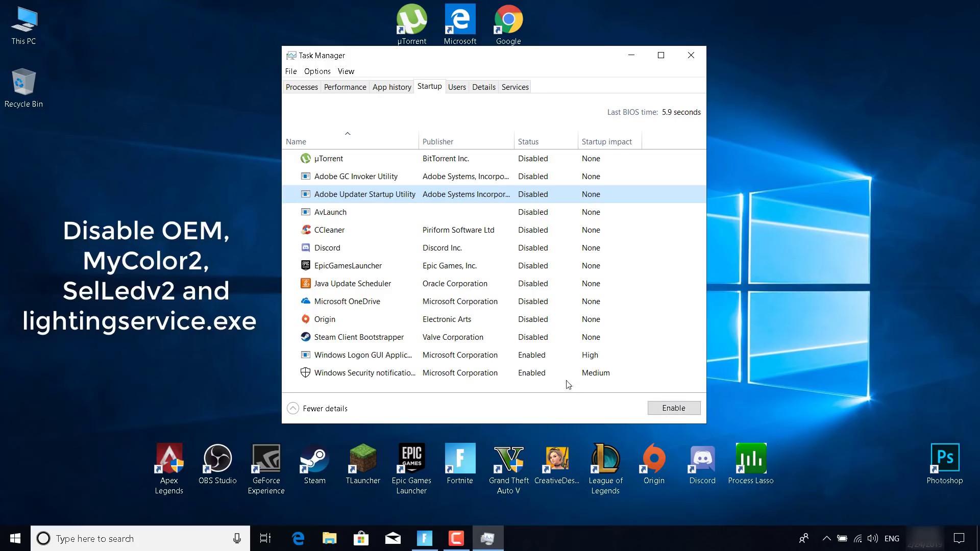
pyautogui.click(523, 356)
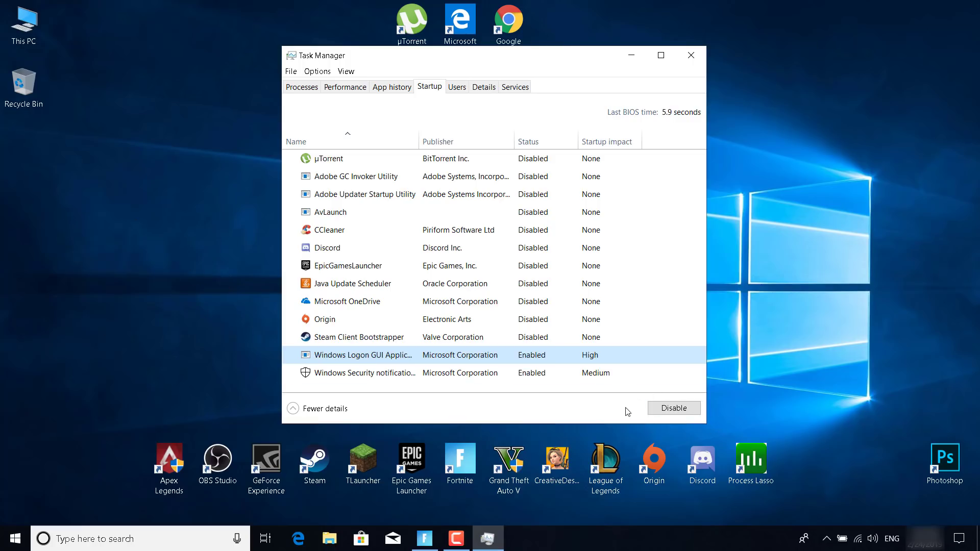
pyautogui.hotkey('alt', 'F4')
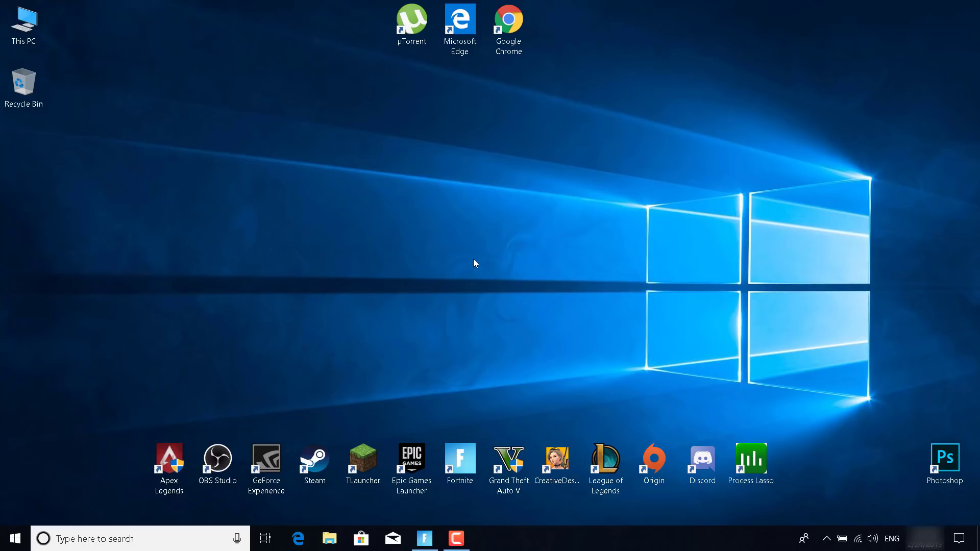
# Search Windows for "Add or remove" and open the Add or remove programs system settings
pyautogui.click(170, 531)
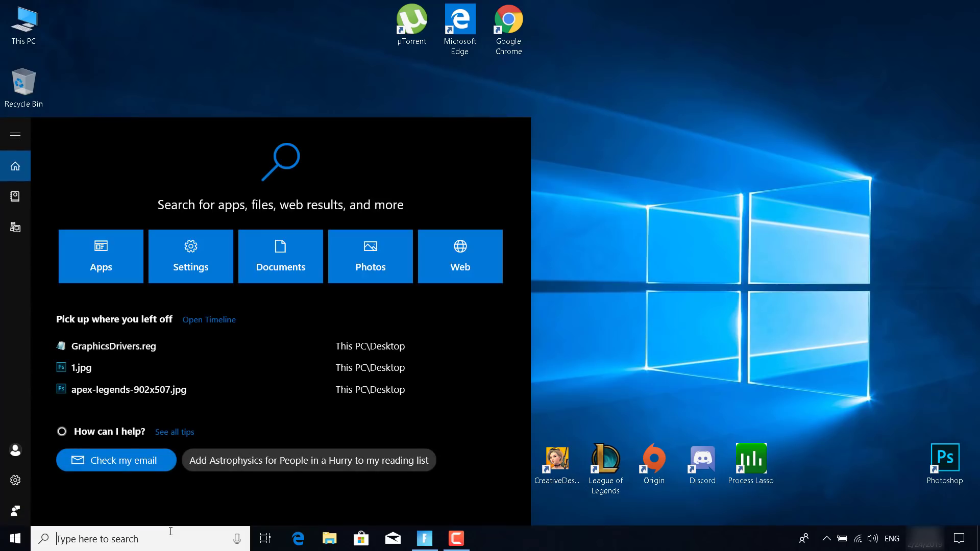
pyautogui.write('Add or remov')
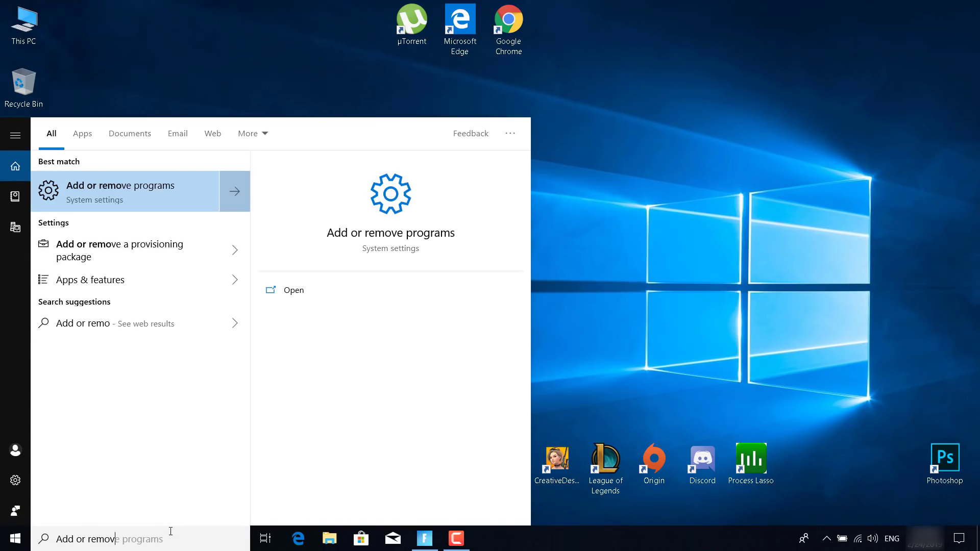
pyautogui.write('e')
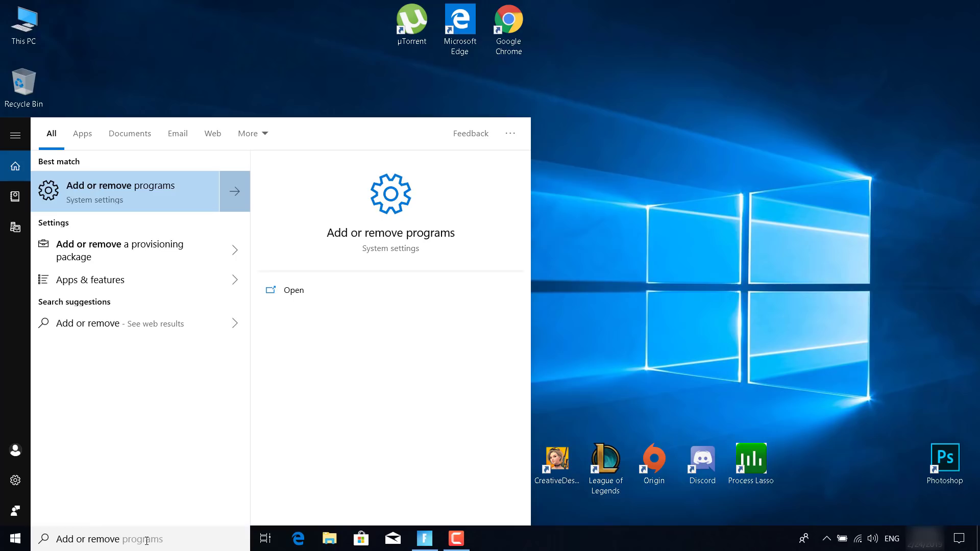
pyautogui.click(127, 202)
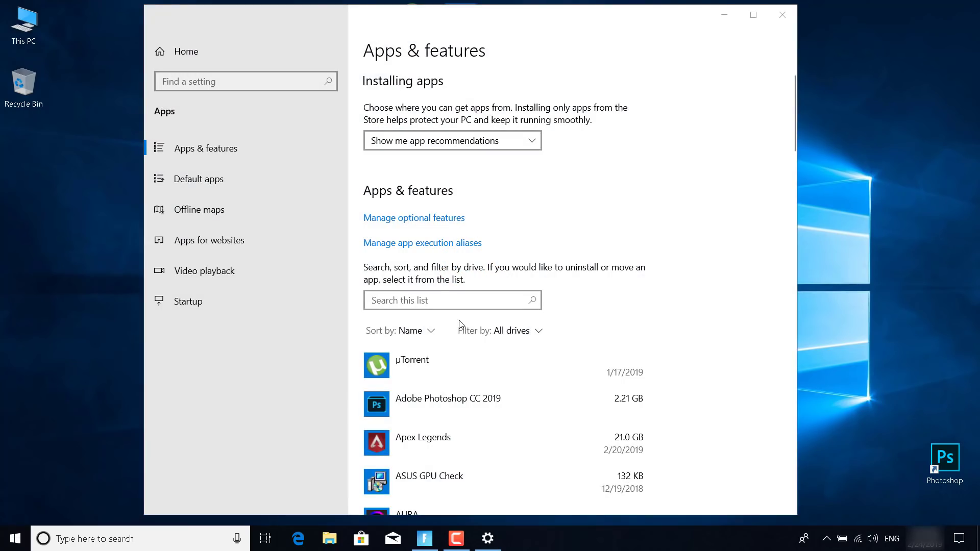
# Find Epic Games Launcher in the installed apps list, expand its entry to show the uninstall option, and close Settings
pyautogui.scroll(-3, 488, 398)
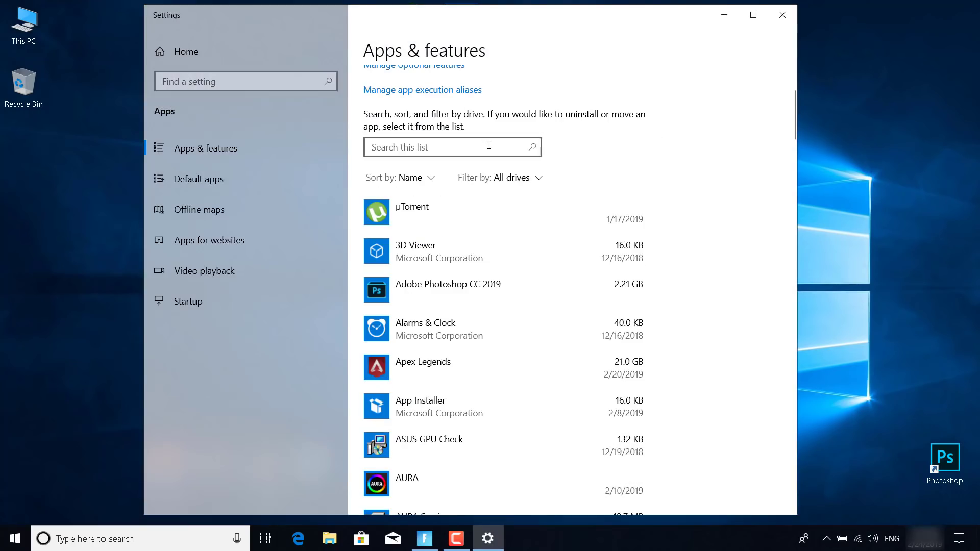
pyautogui.scroll(-2, 479, 181)
pyautogui.scroll(-8, 479, 180)
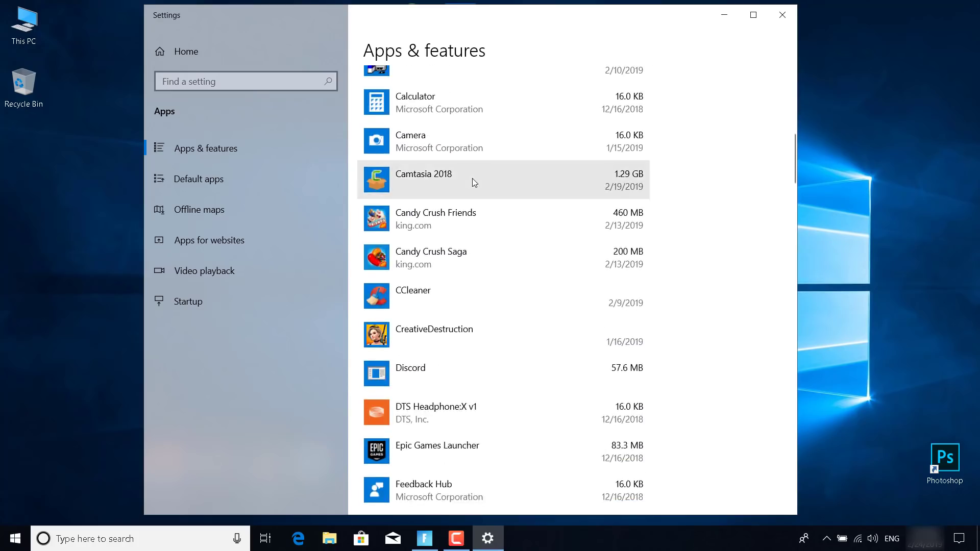
pyautogui.scroll(-5, 472, 182)
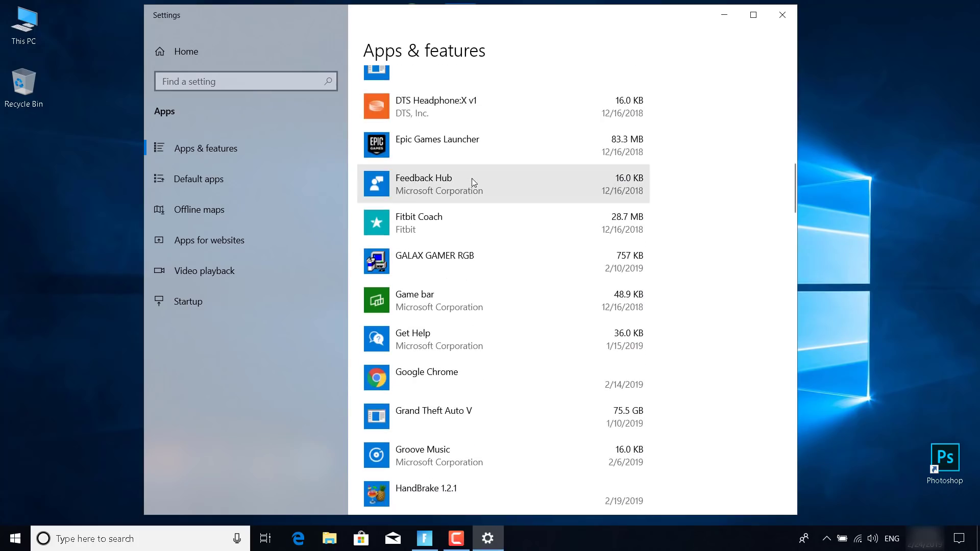
pyautogui.click(460, 177)
pyautogui.click(461, 148)
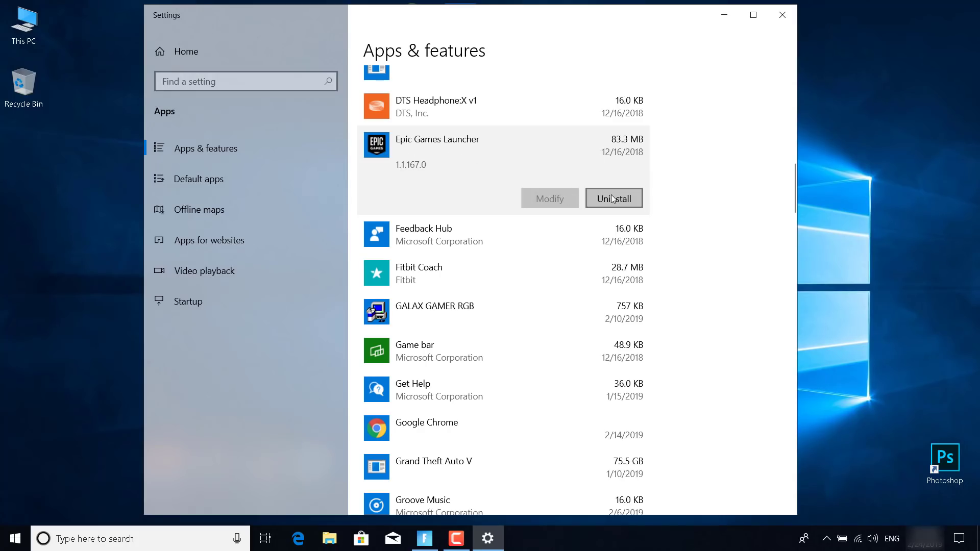
pyautogui.click(785, 17)
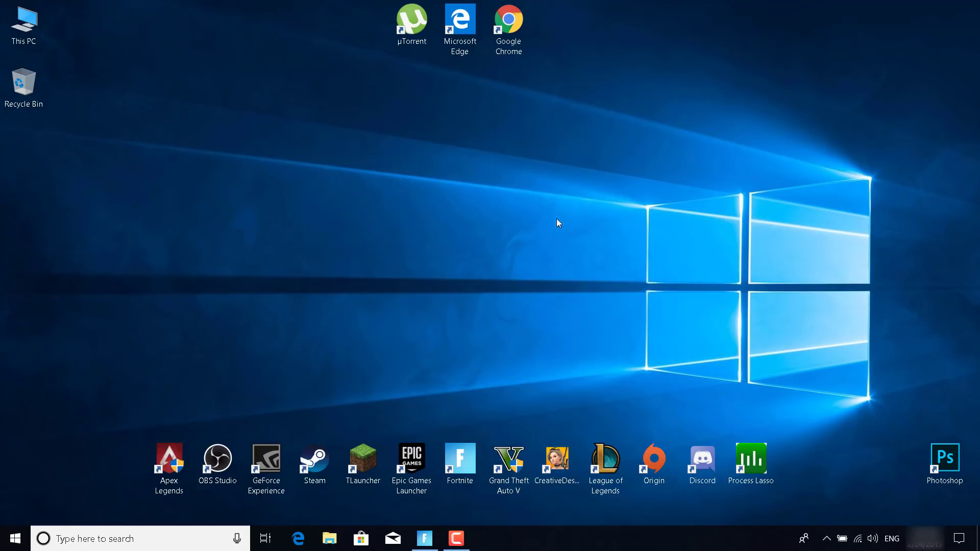